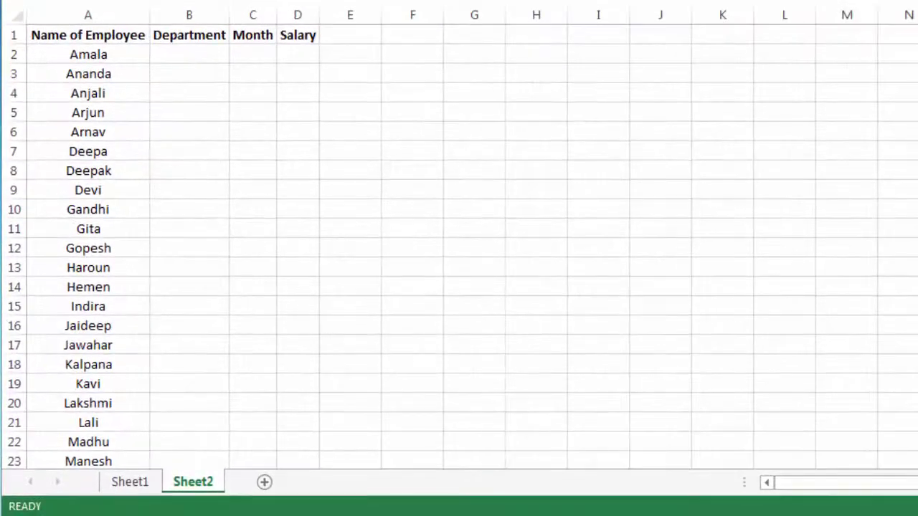
Step: Show Sheet1's full employee salary table and select the Name of Employee header
click(127, 483)
scroll(164, 177, up, 1)
click(162, 154)
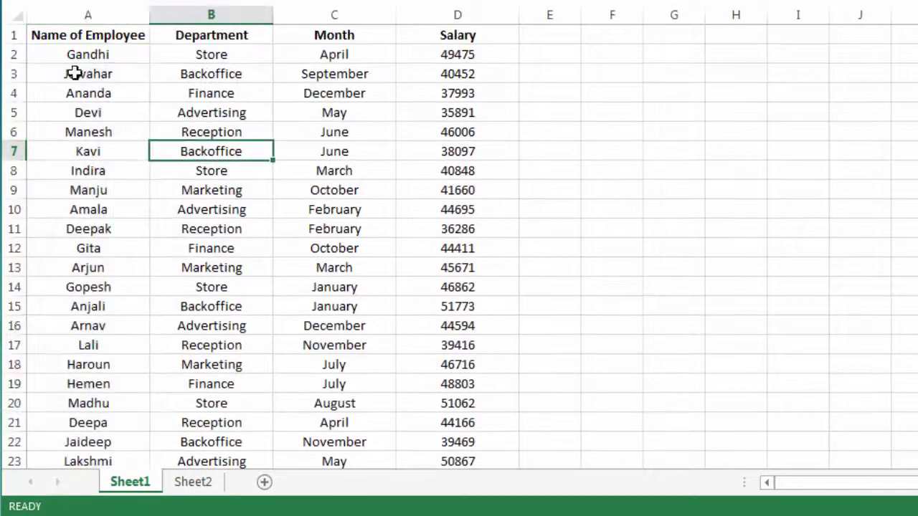
click(187, 483)
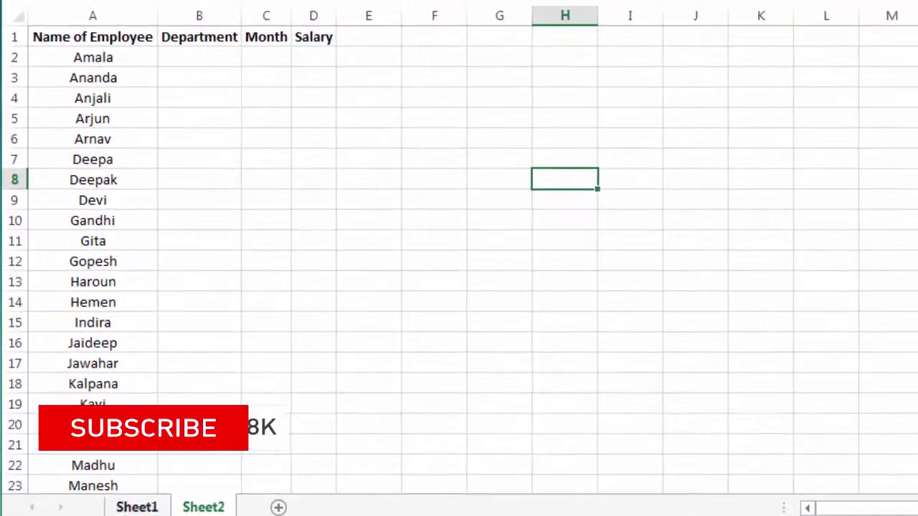
click(133, 507)
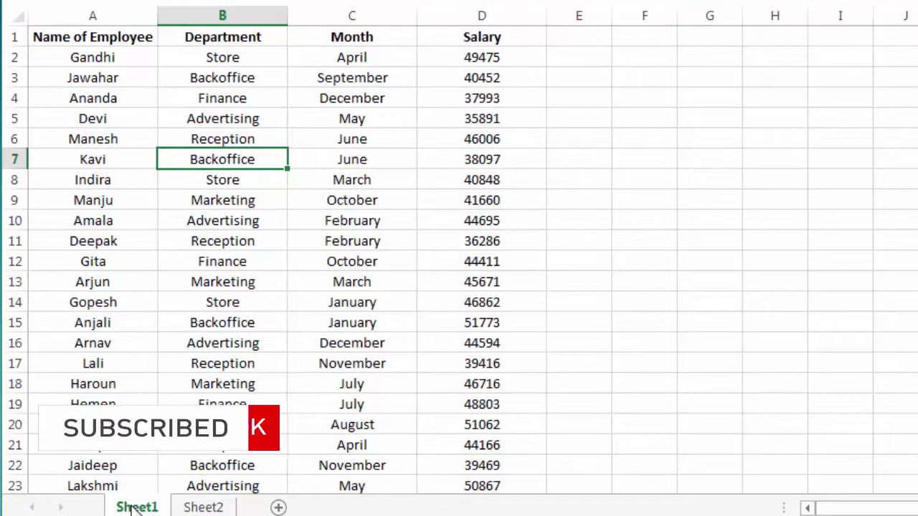
click(85, 37)
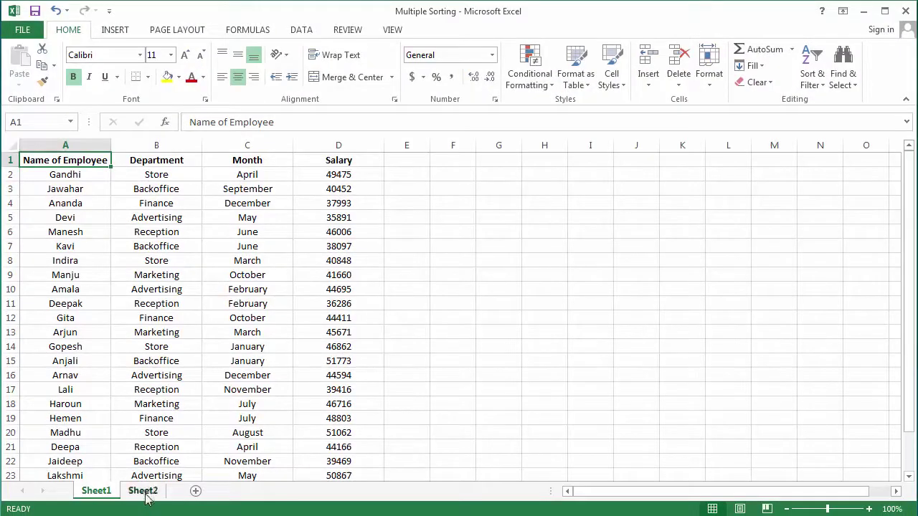
Step: Switch to Sheet2 and inspect the empty Department, Month and Salary columns
click(143, 490)
click(137, 318)
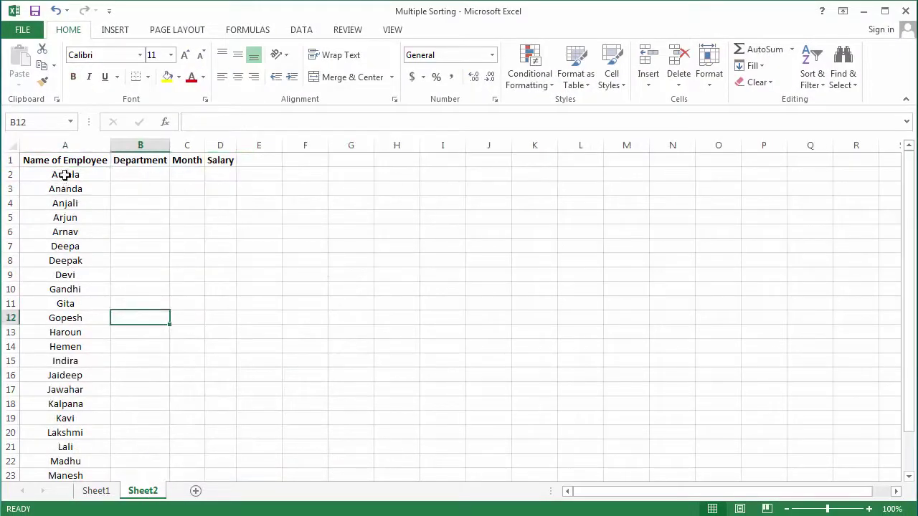
drag(65, 174, 65, 447)
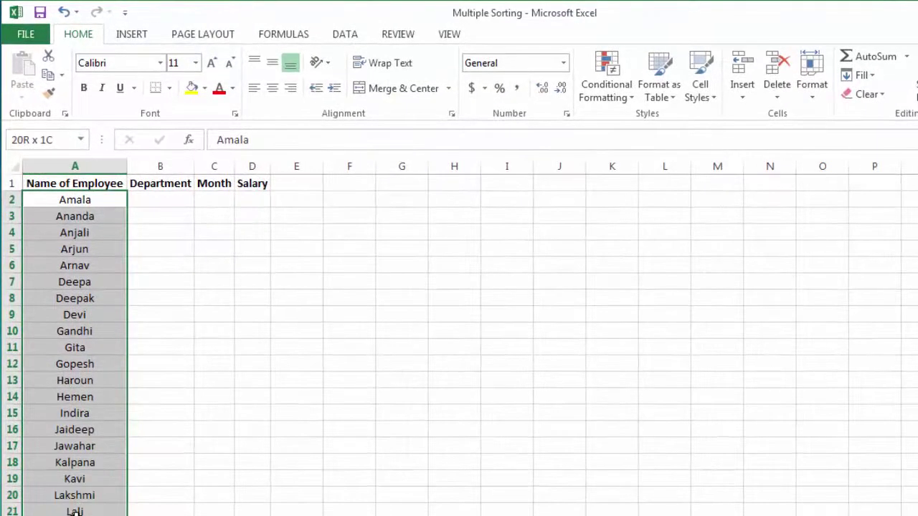
click(75, 413)
drag(159, 183, 185, 409)
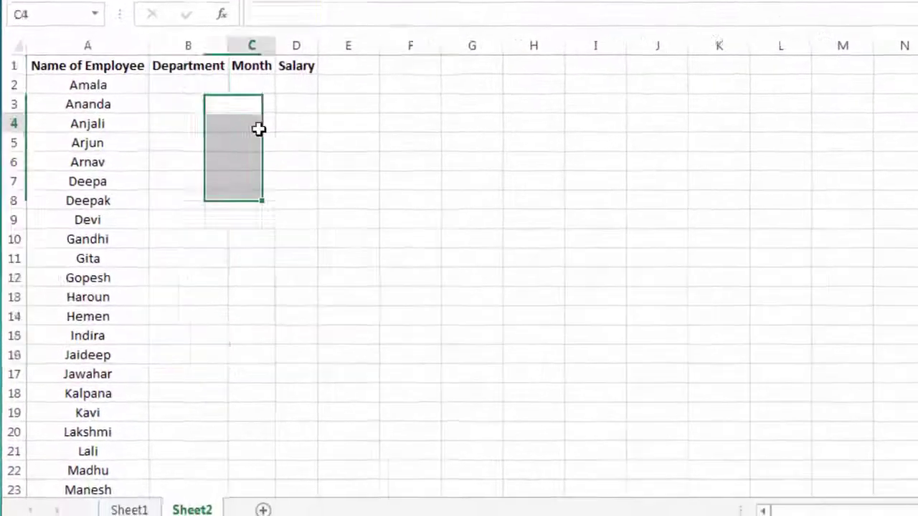
click(228, 188)
drag(228, 136, 229, 400)
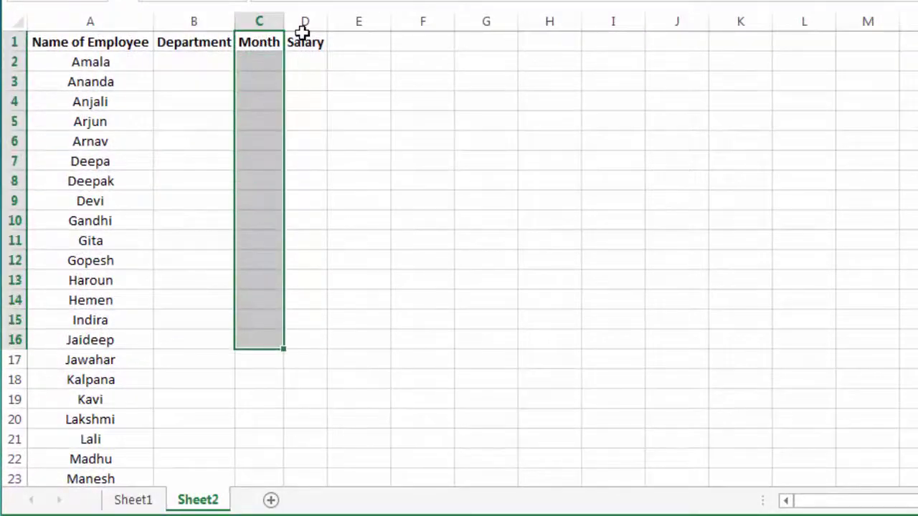
drag(302, 33, 299, 236)
Step: Select the employee names from Amala to Kalpana, then cell B3 in Department
click(122, 161)
click(106, 65)
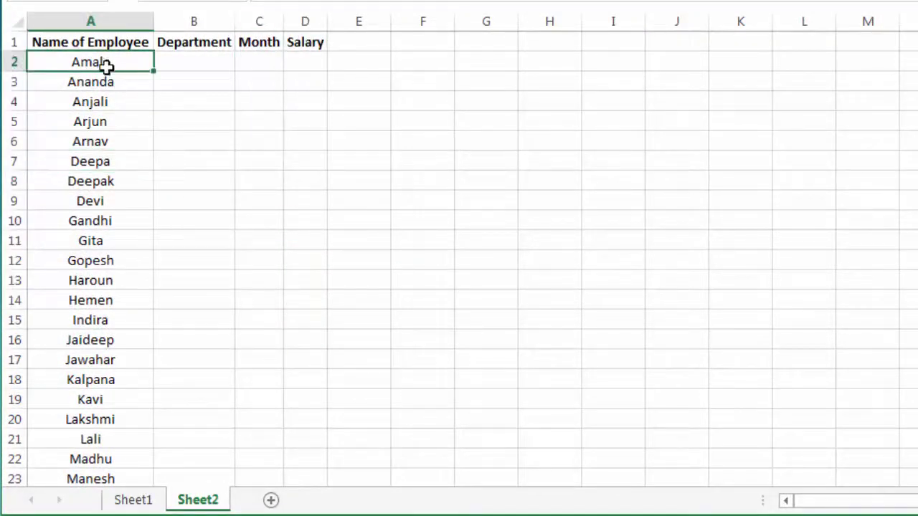
mouse_move(106, 65)
mouse_down()
mouse_move(109, 152)
mouse_move(122, 160)
mouse_move(125, 374)
mouse_up()
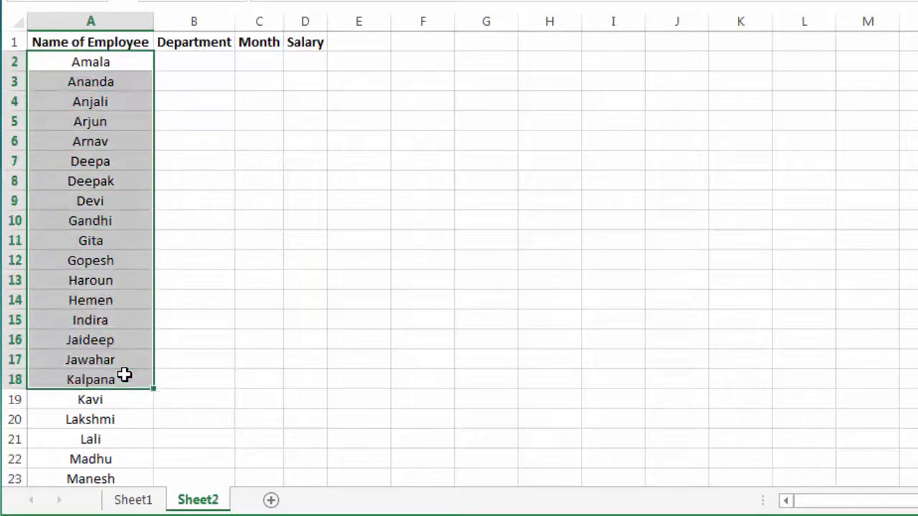
scroll(125, 315, down, 1)
scroll(108, 215, up, 1)
click(78, 123)
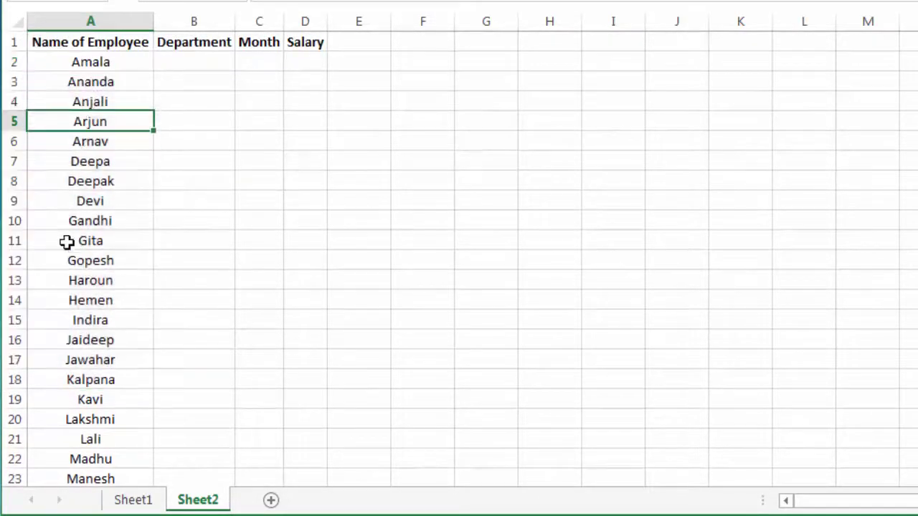
click(81, 242)
click(78, 321)
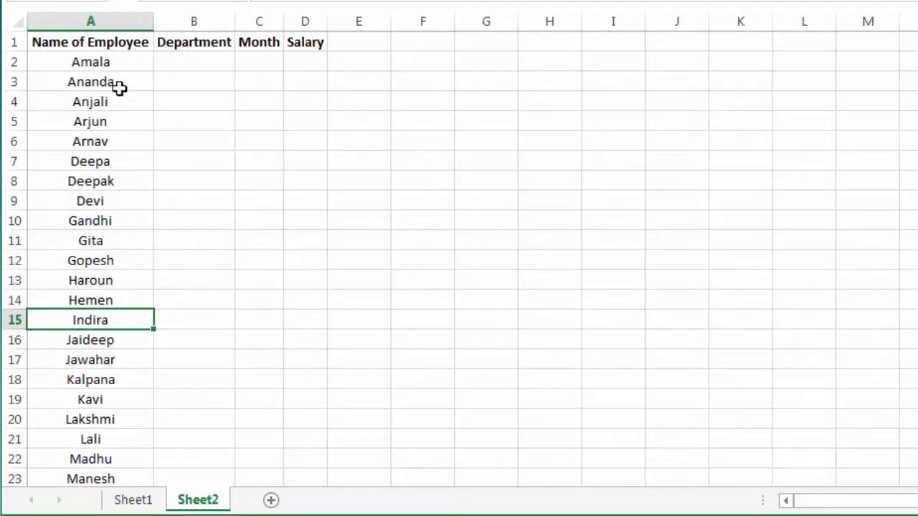
click(193, 21)
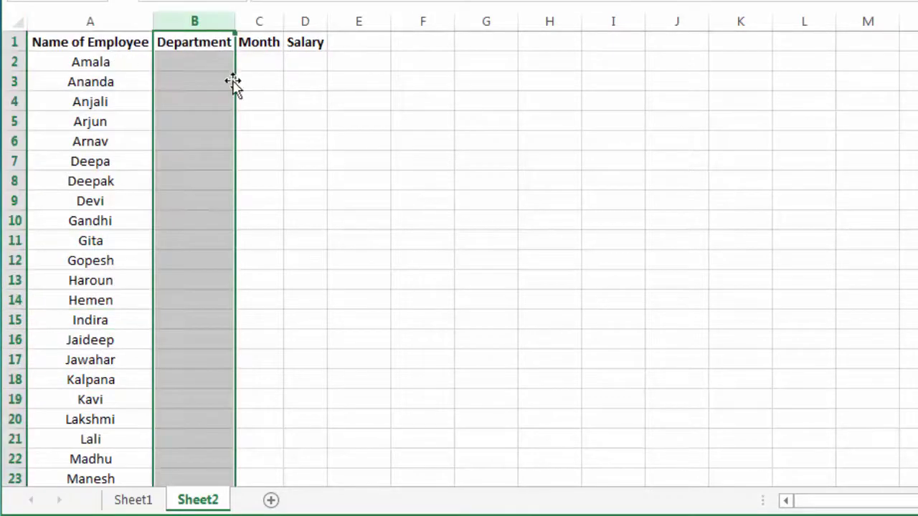
click(196, 74)
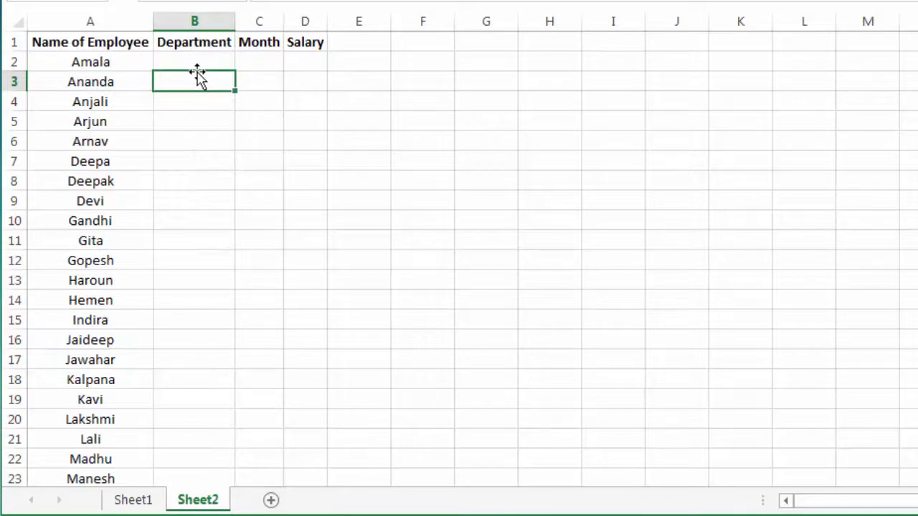
Step: Enter =RANDBETWEEN(1,20) in cell B2 for Amala's department
click(204, 61)
text(=)
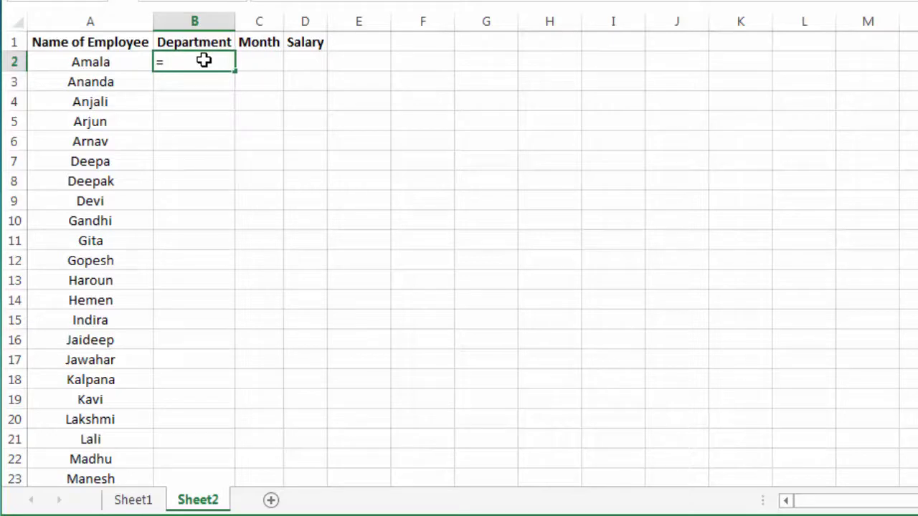
text(r)
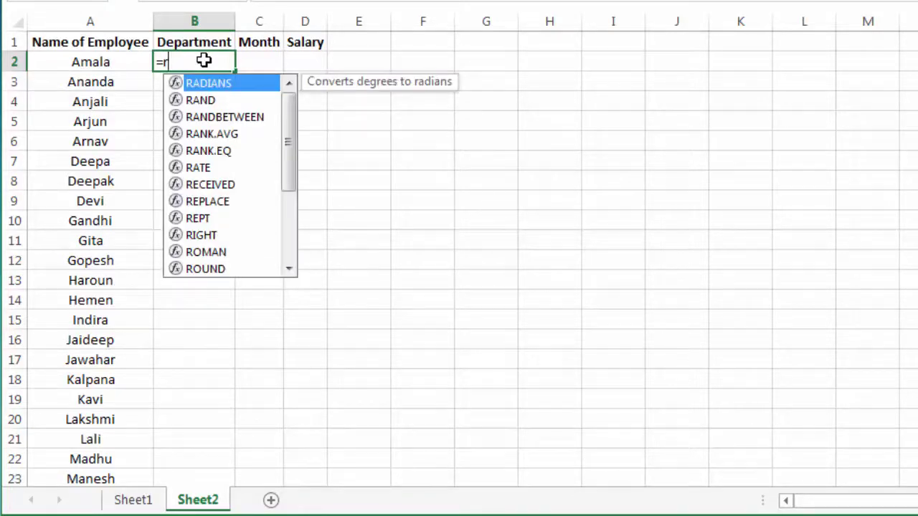
text(and)
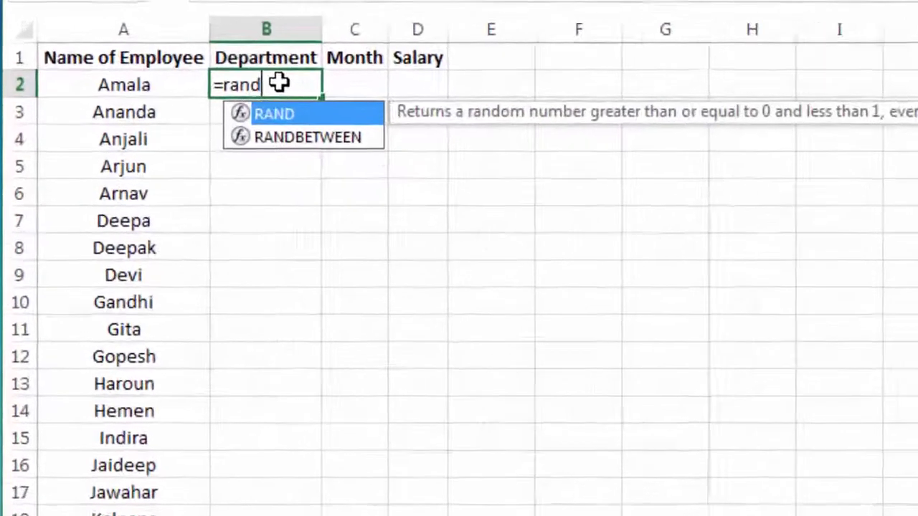
key(Down)
key(Tab)
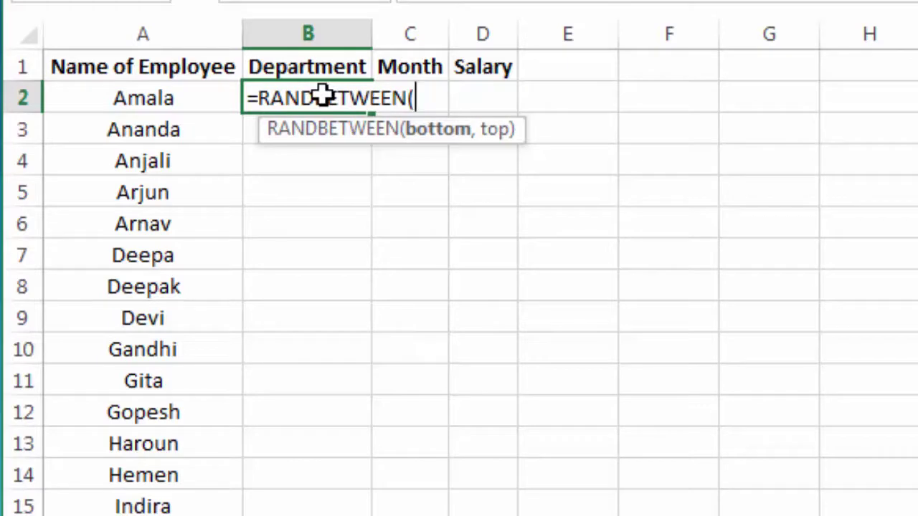
text(1)
text(,)
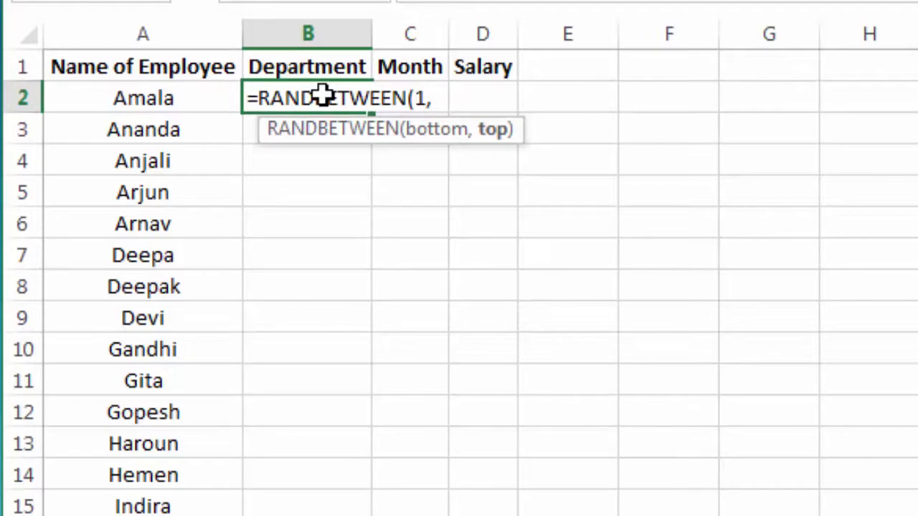
text(20)
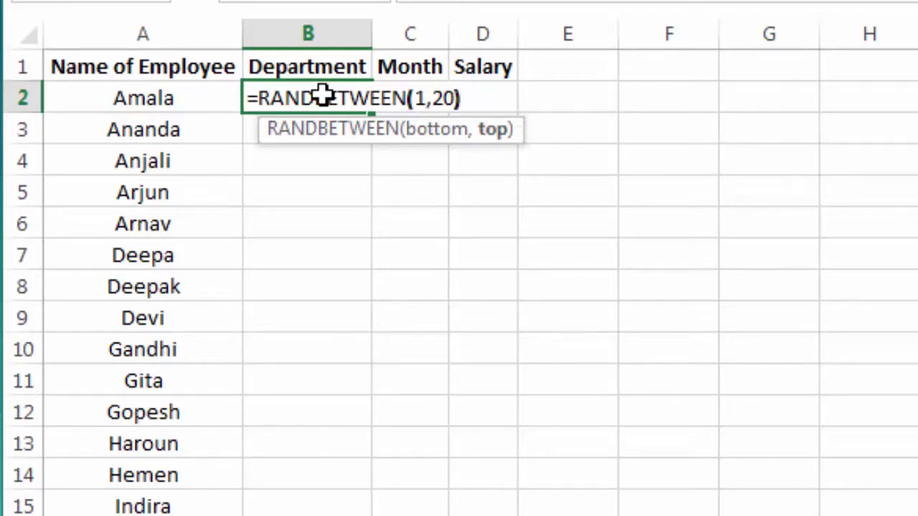
key(Return)
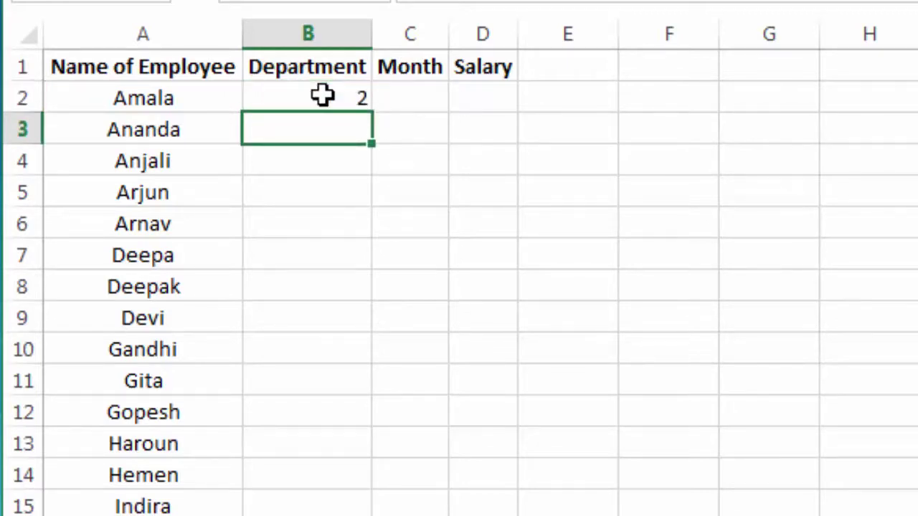
Step: Copy the RANDBETWEEN formula from B2 down the Department column to B25
click(323, 96)
key(Return)
click(323, 95)
key(ctrl+c)
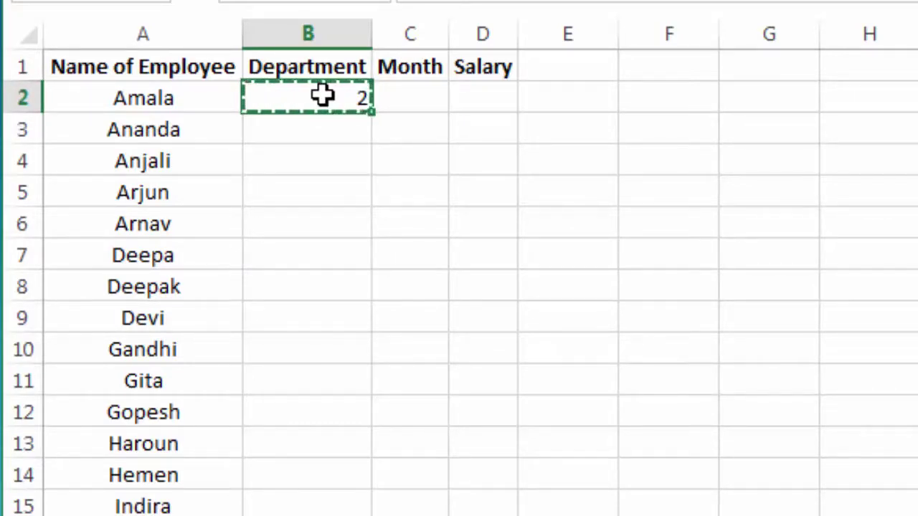
scroll(323, 95, down, 1)
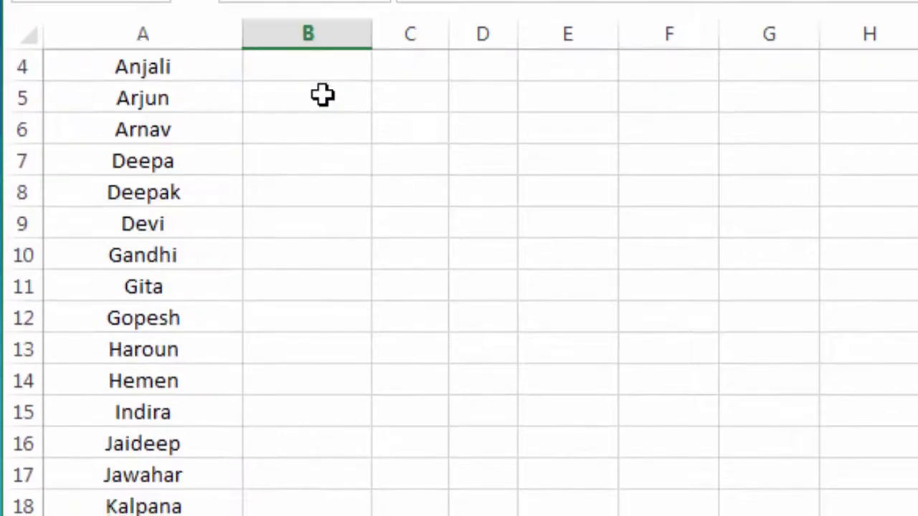
drag(322, 96, 218, 63)
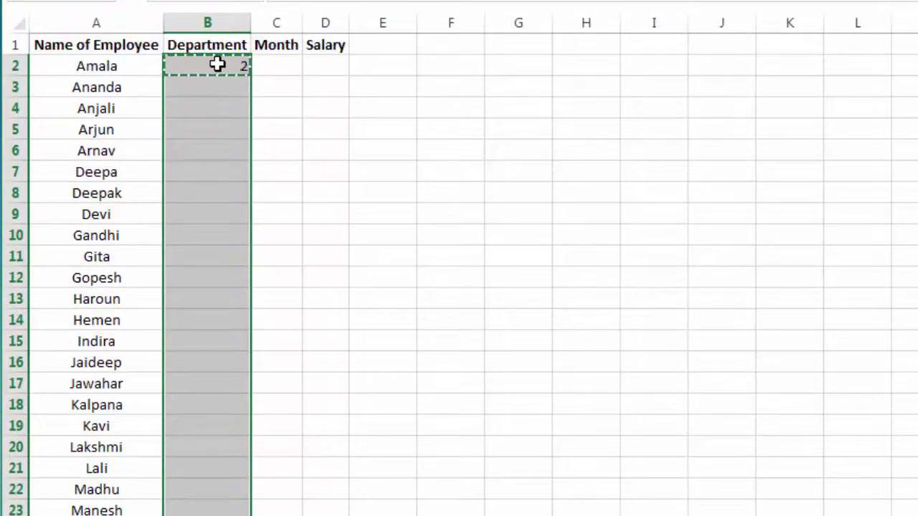
key(ctrl+v)
scroll(218, 64, down, 4)
scroll(217, 63, up, 4)
scroll(217, 63, up, 1)
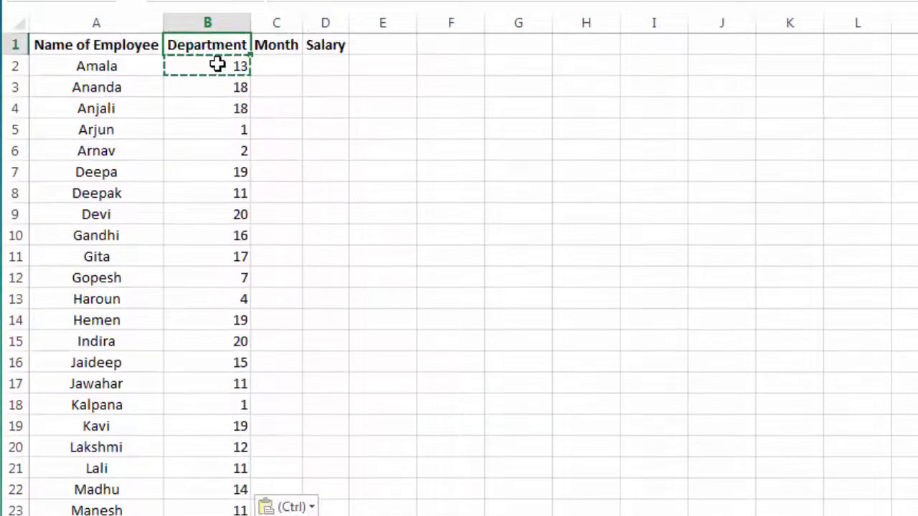
click(217, 64)
key(Escape)
key(ctrl+v)
Step: Convert the Department numbers in B2:B25 to fixed values with Paste Special Values
scroll(217, 64, down, 1)
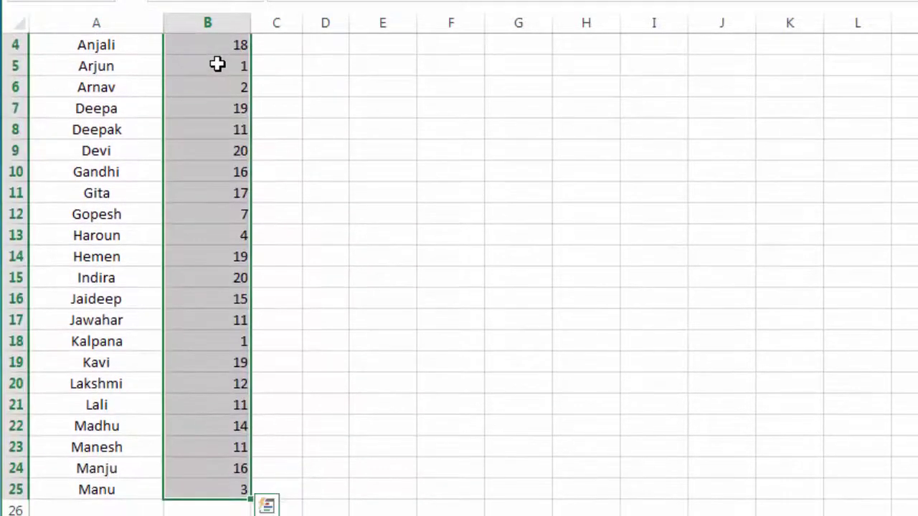
key(ctrl+c)
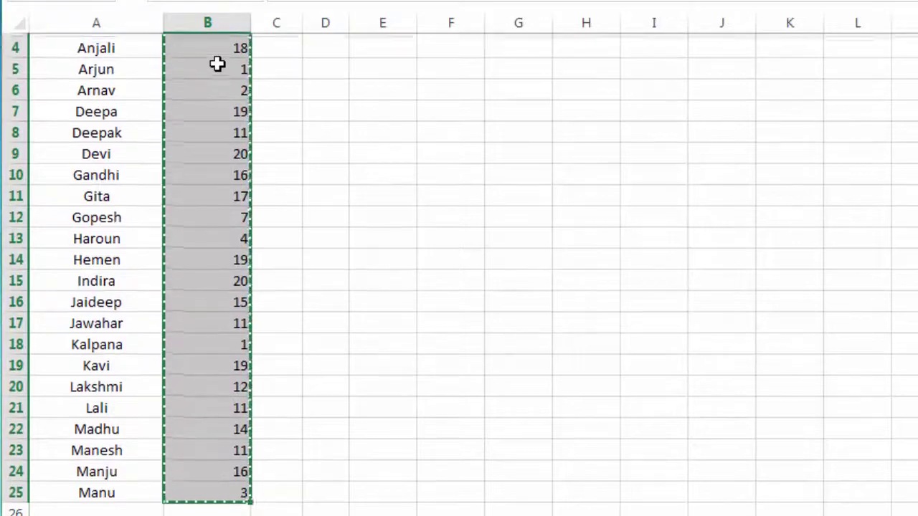
scroll(217, 64, up, 1)
key(ctrl+alt+v)
key(v)
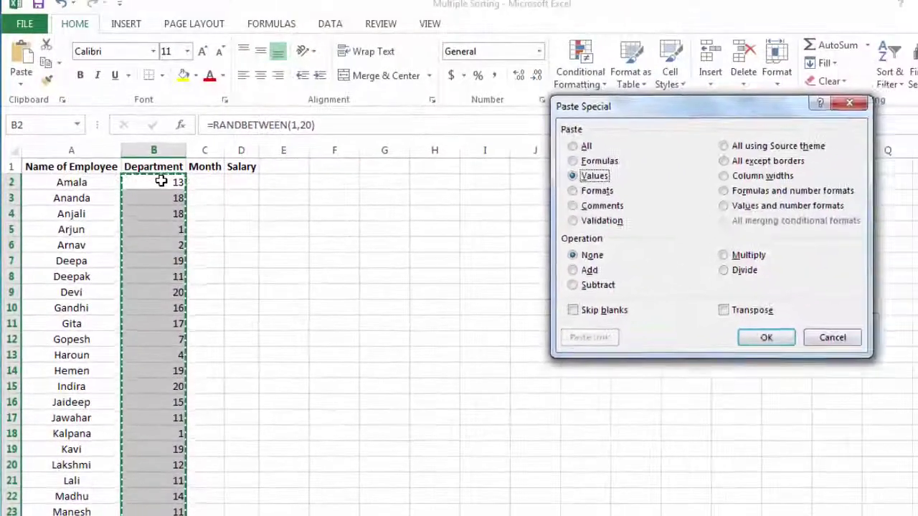
key(Return)
key(Escape)
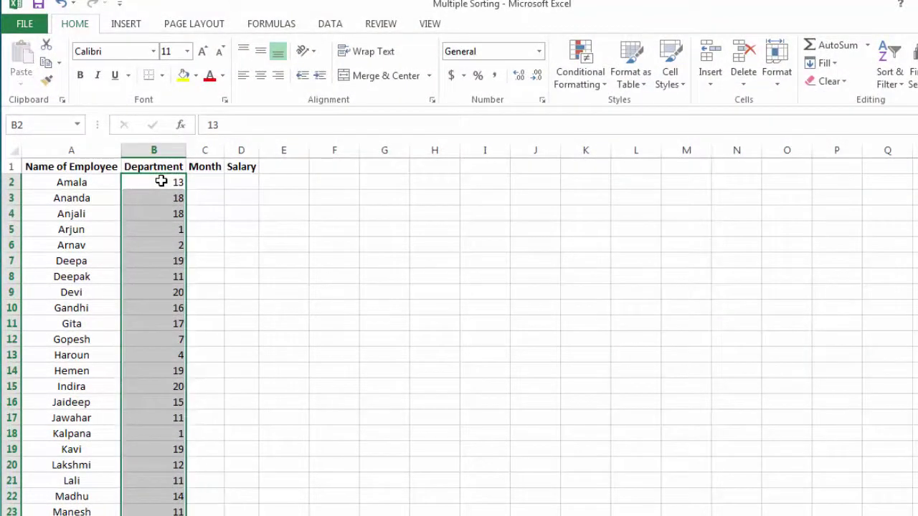
key(Left)
click(161, 181)
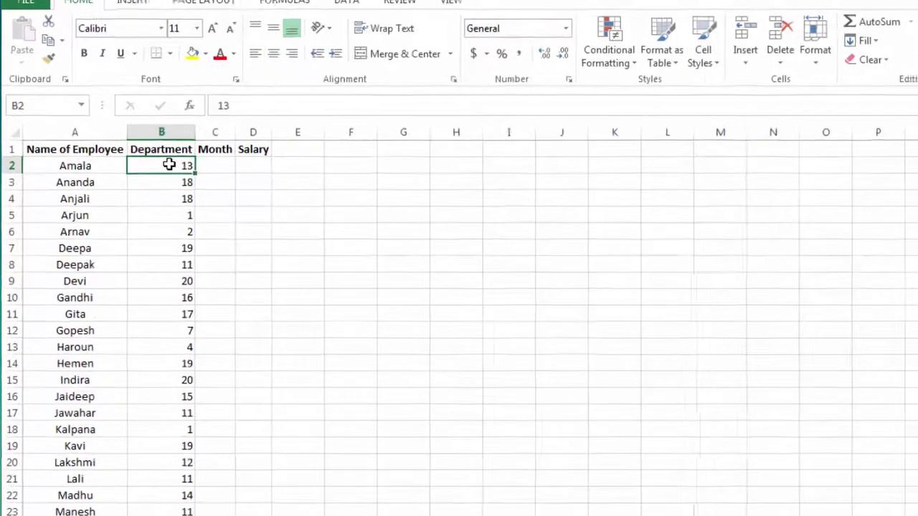
Step: Clear the old B1:D1 headers and type 'Random Number' in B1
key(Left)
click(221, 56)
key(Up)
key(shift+Right)
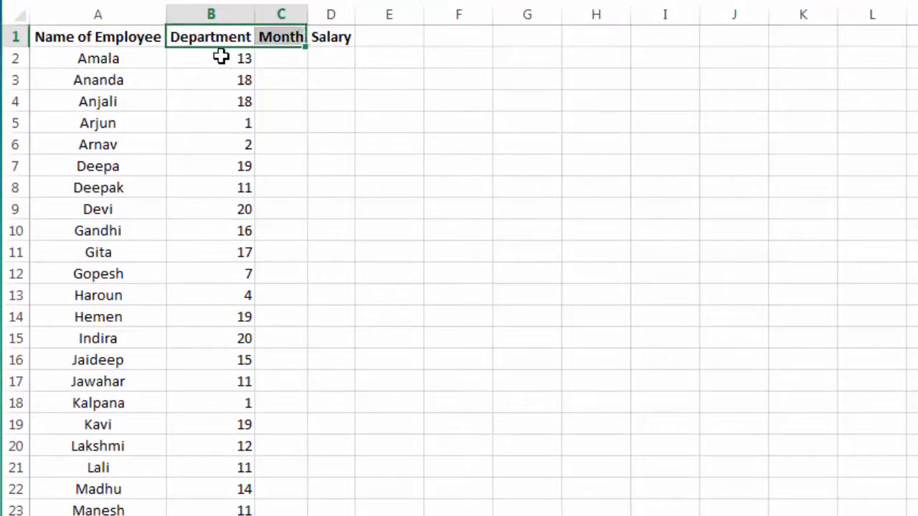
key(shift+Right)
key(Delete)
key(shift+Left)
key(shift+Left)
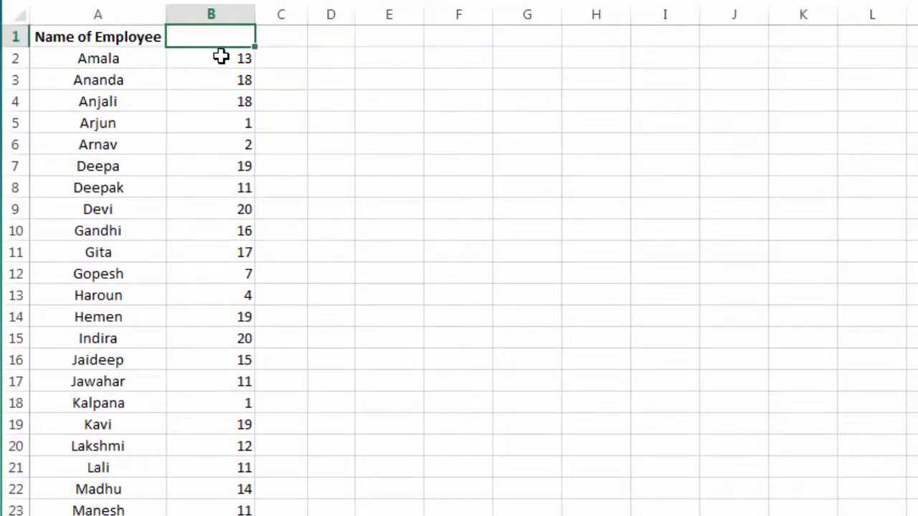
text(Ran)
text(dom Nu)
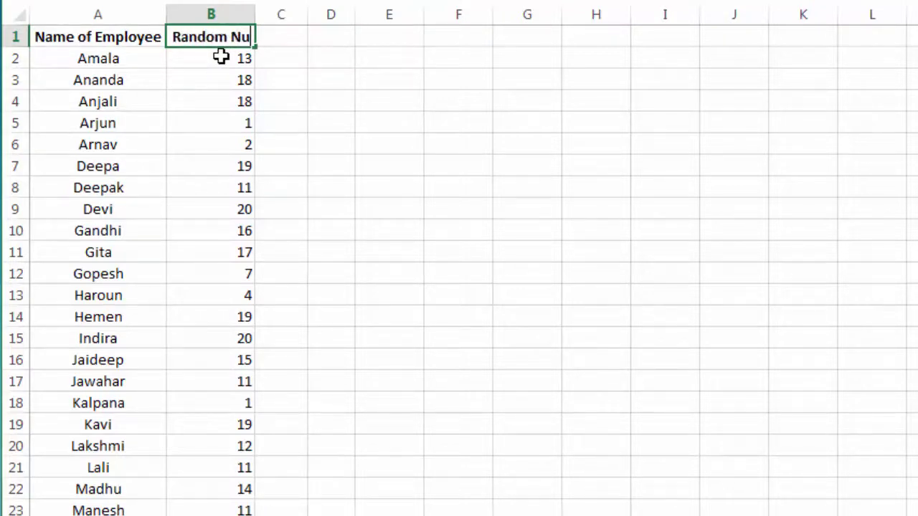
text(mber)
key(Return)
Step: AutoFit column B's width to the Random Number heading
key(ctrl+space)
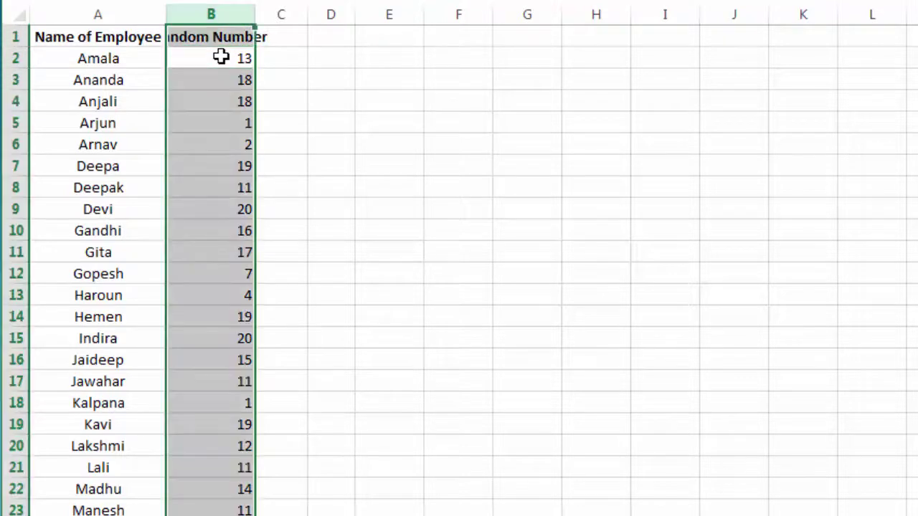
key(alt+h)
key(o)
key(i)
click(221, 57)
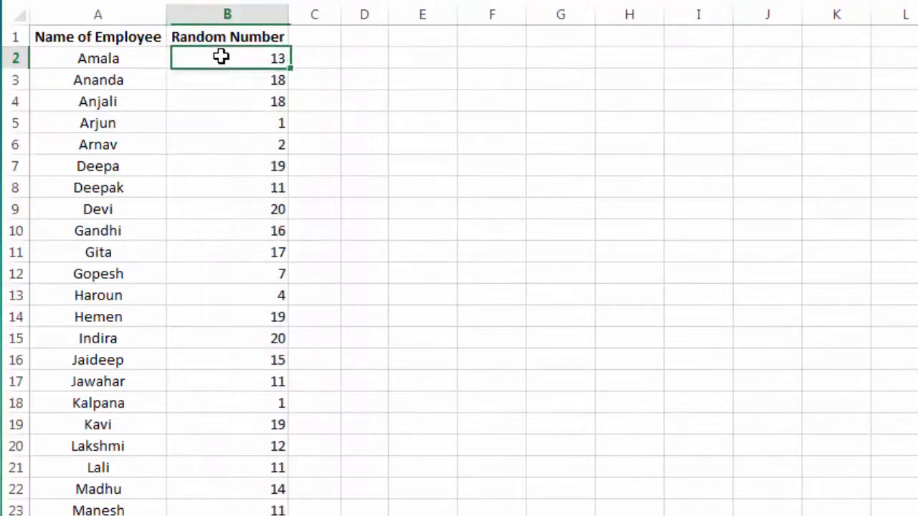
key(Left)
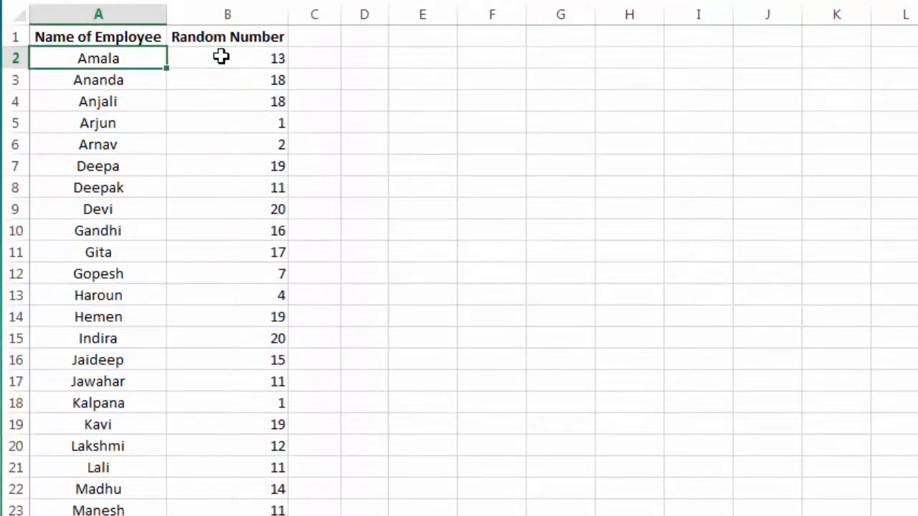
key(ctrl+shift+Down)
key(ctrl+Up)
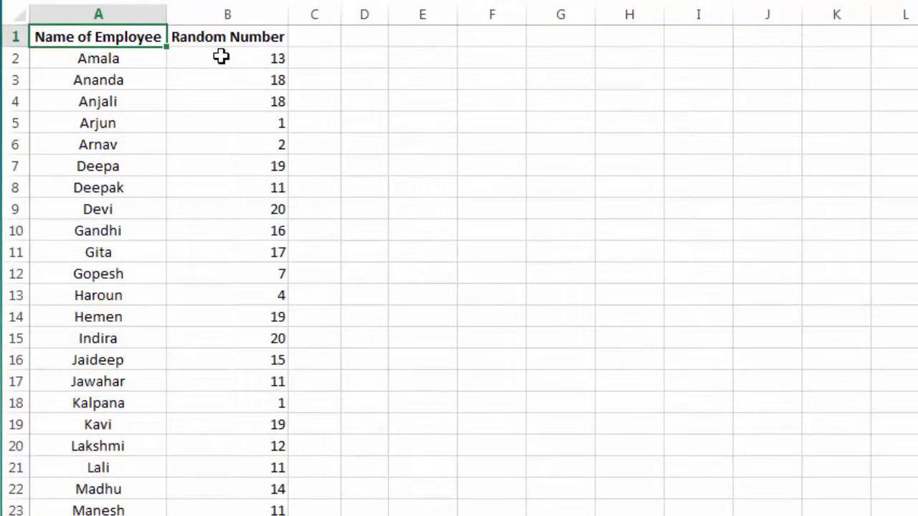
key(Right)
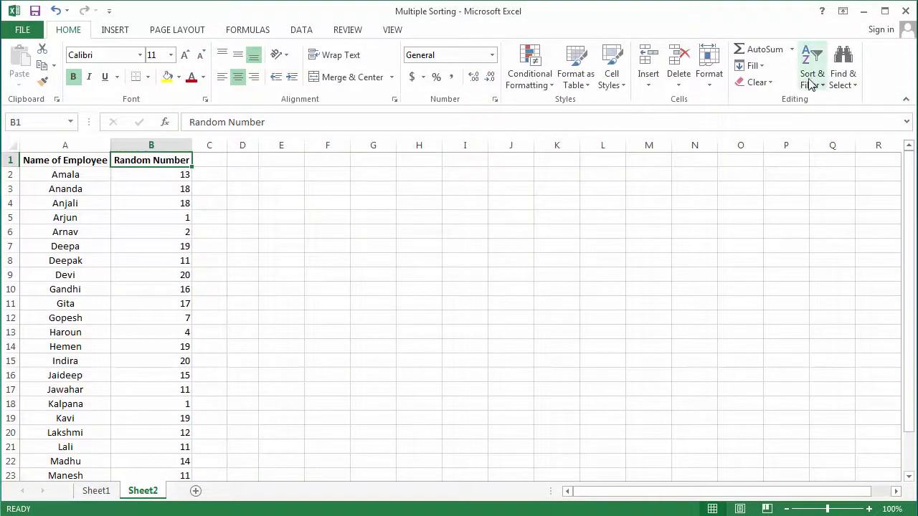
Step: Custom-sort the A1:B25 table by Random Number, smallest to largest
mouse_move(75, 159)
mouse_down()
mouse_move(175, 315)
mouse_move(188, 437)
mouse_up()
scroll(300, 308, up, 2)
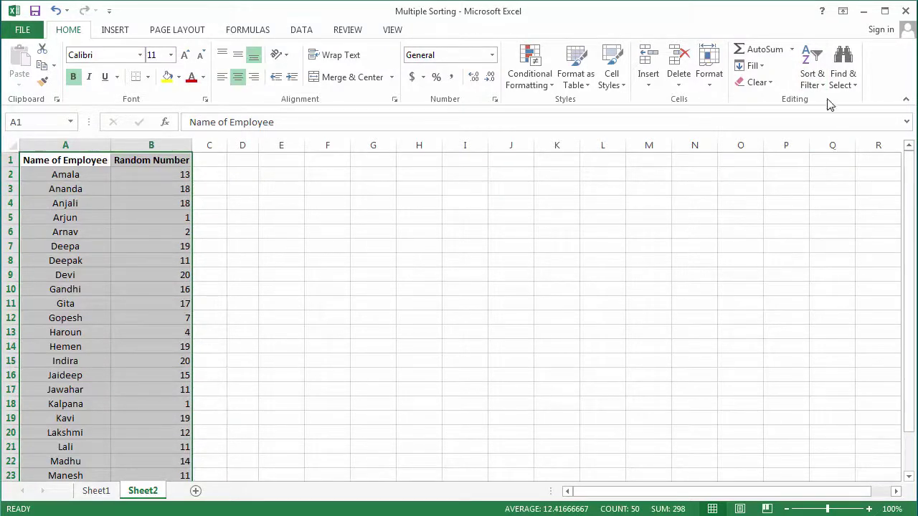
click(815, 76)
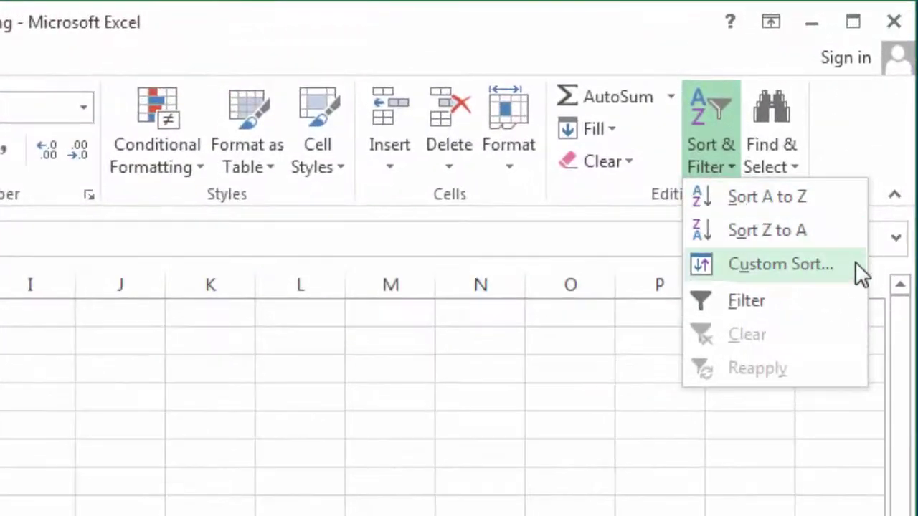
click(848, 241)
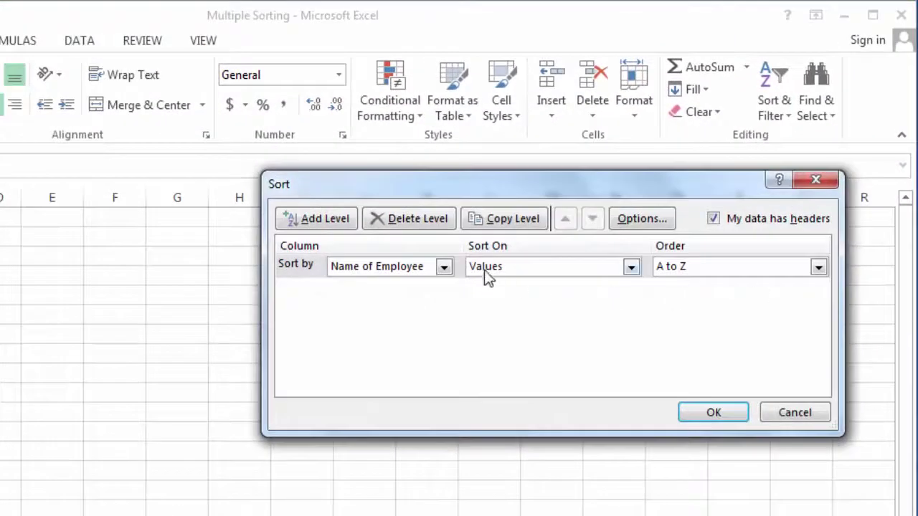
drag(492, 194, 438, 191)
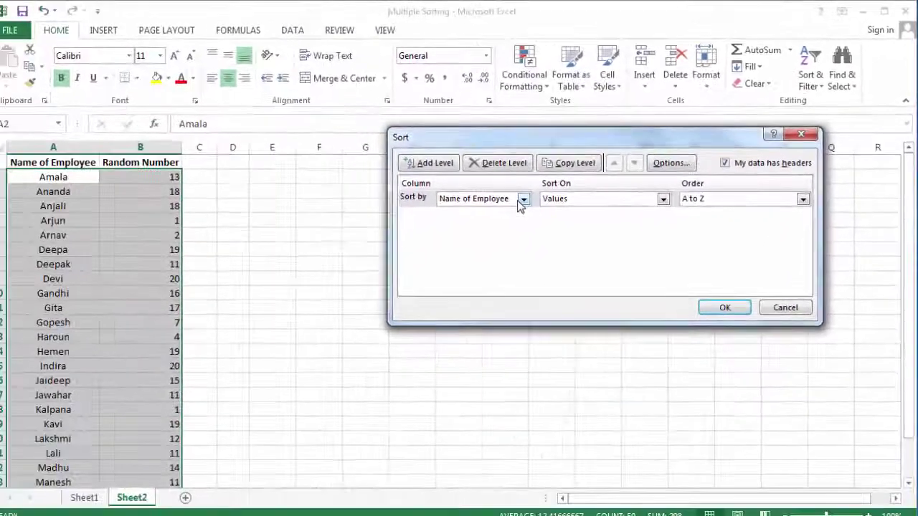
click(522, 199)
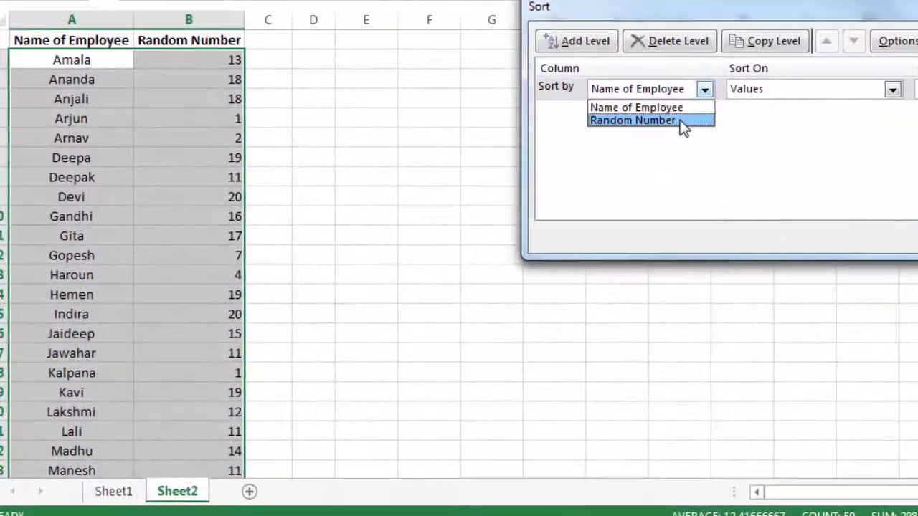
click(505, 222)
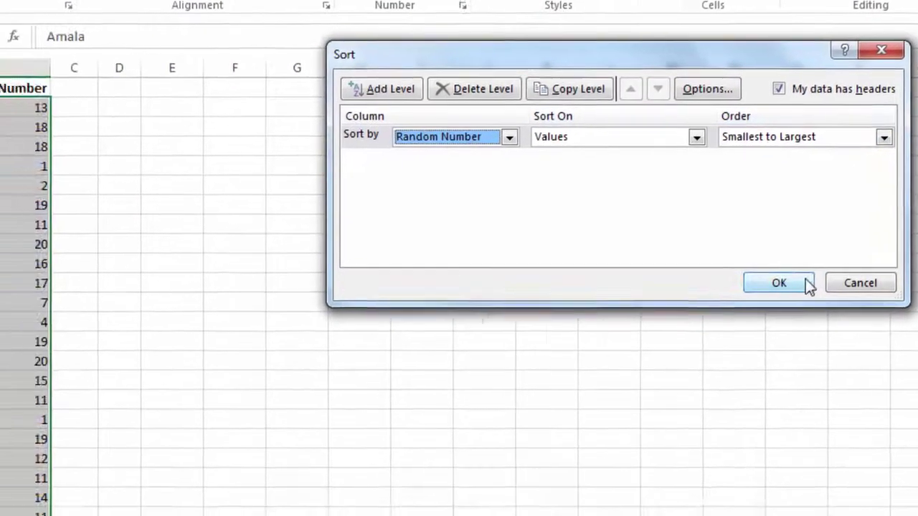
click(707, 307)
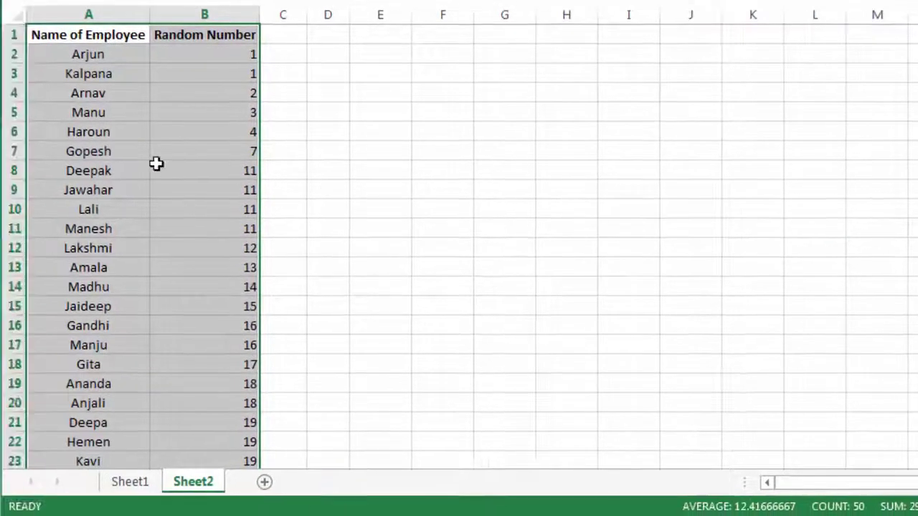
click(94, 115)
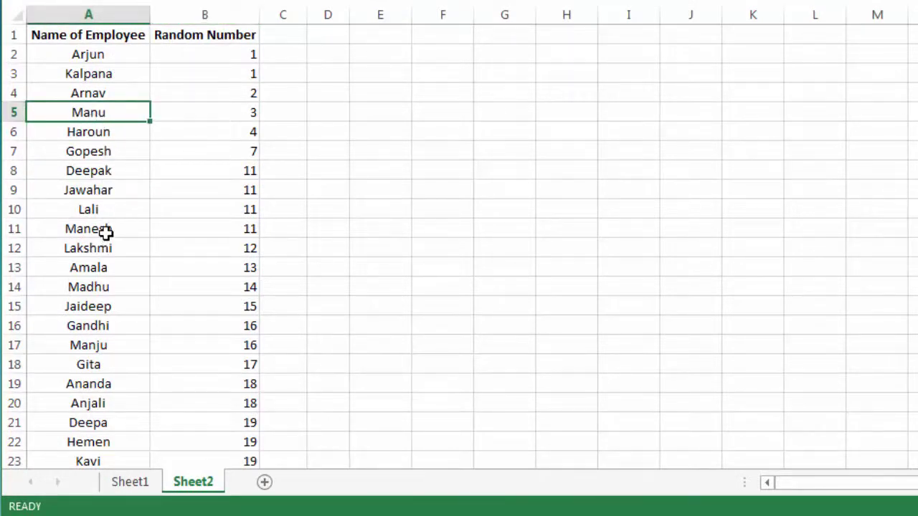
click(109, 53)
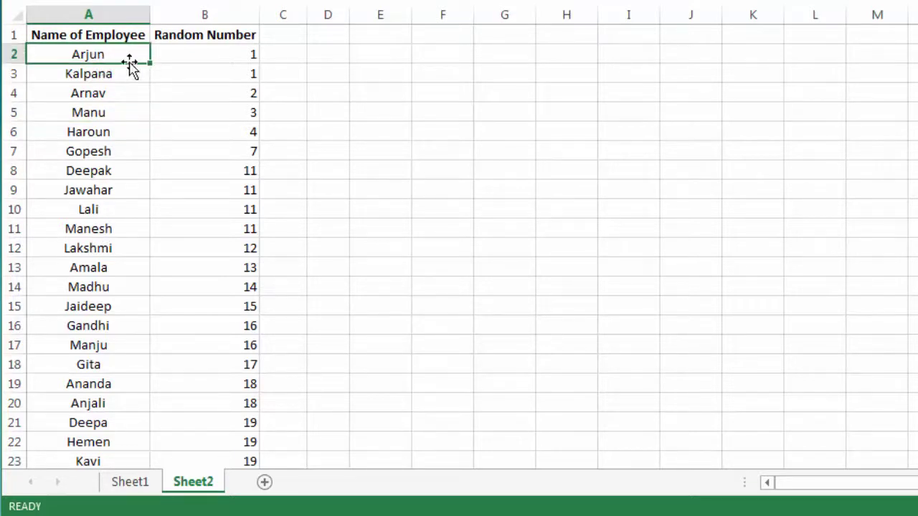
click(76, 385)
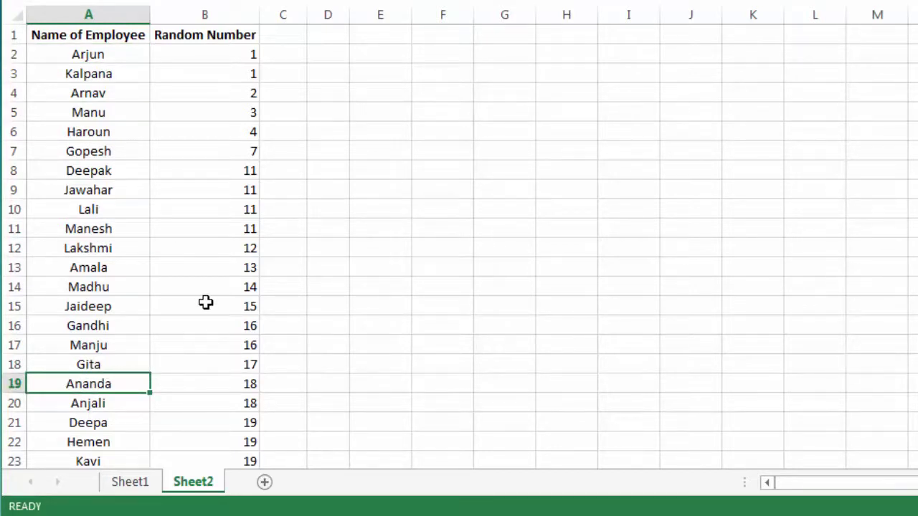
scroll(205, 303, down, 1)
scroll(205, 303, up, 1)
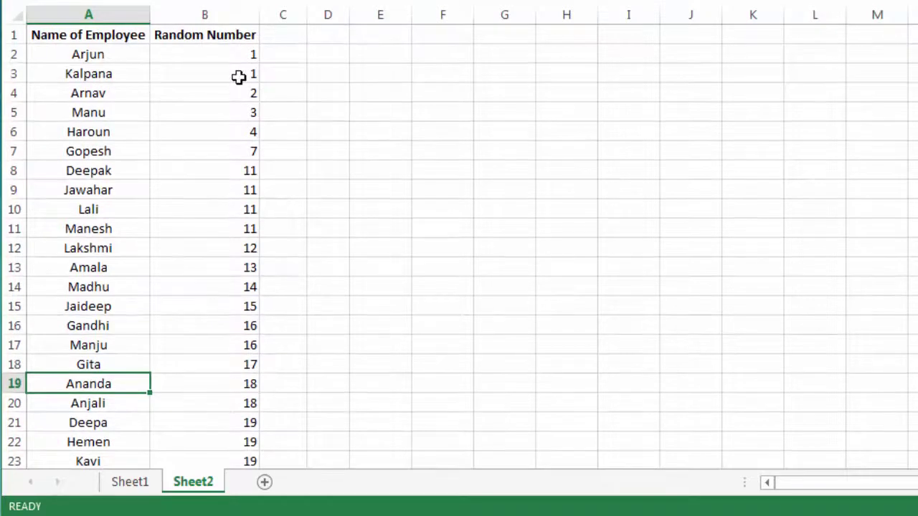
Step: Clear column B's random numbers and copy the Department, Month, Salary headings from Sheet1
click(213, 13)
key(ctrl+z)
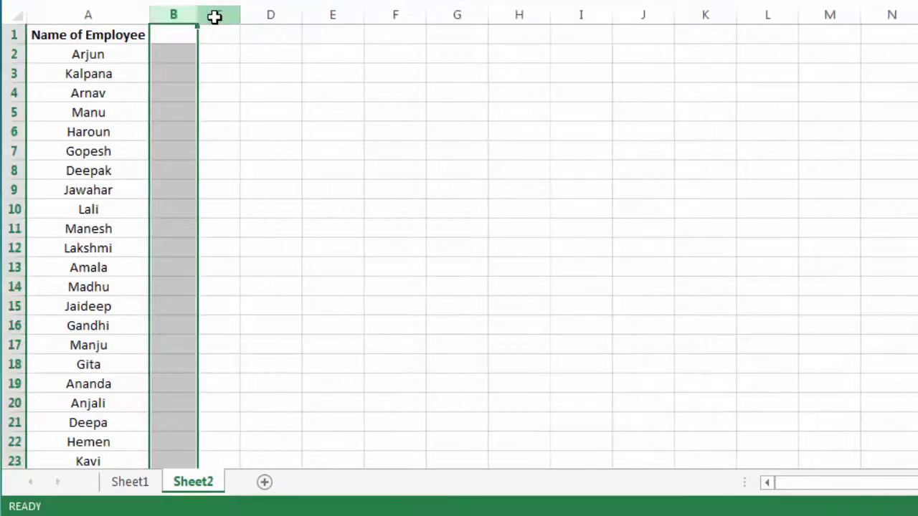
click(205, 152)
click(119, 488)
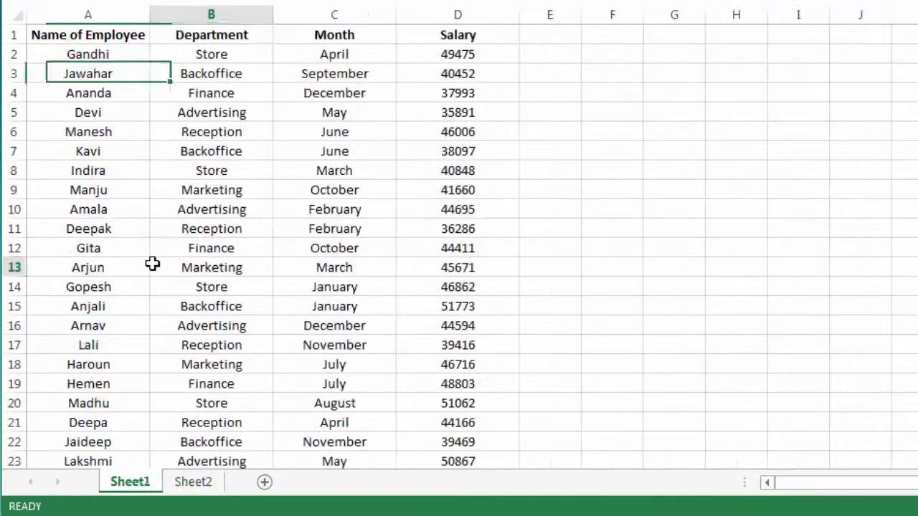
click(153, 264)
key(Up)
drag(207, 37, 436, 34)
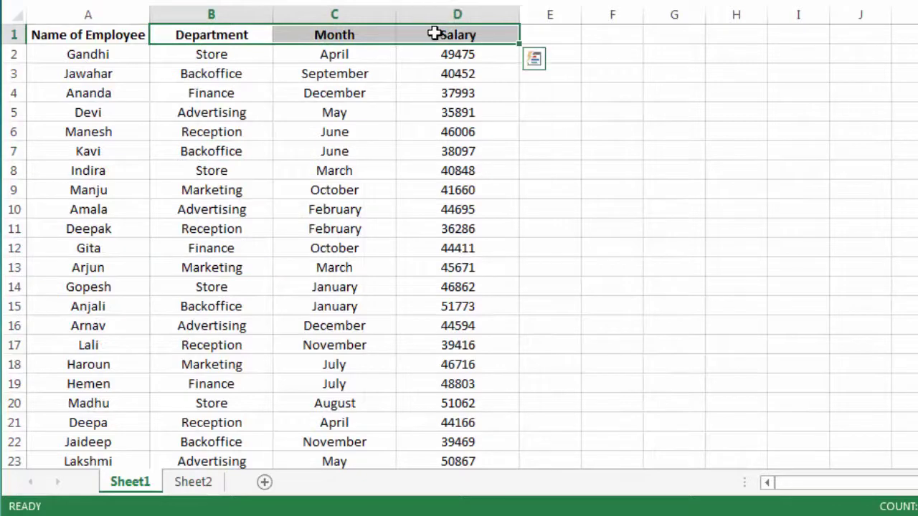
key(ctrl+c)
Step: Paste the headings into Sheet2 B1:D1 and AutoFit columns B to D
click(203, 485)
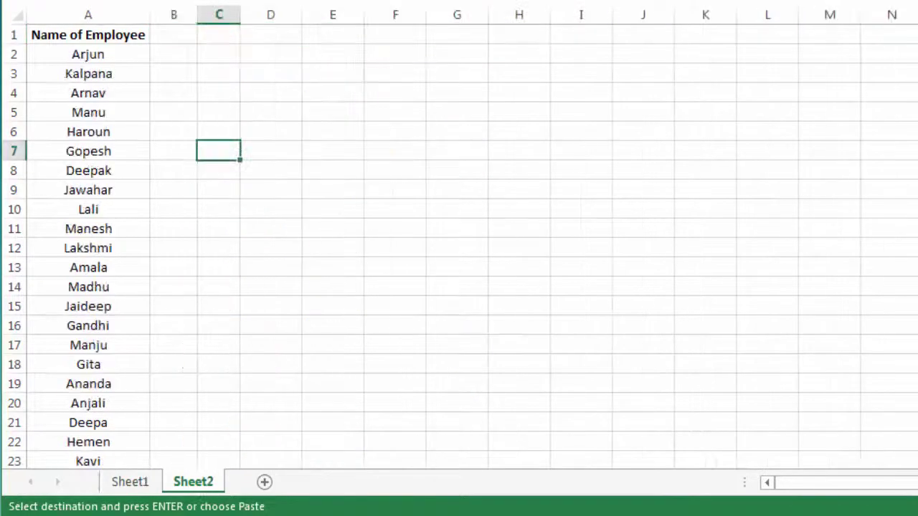
click(165, 39)
key(ctrl+v)
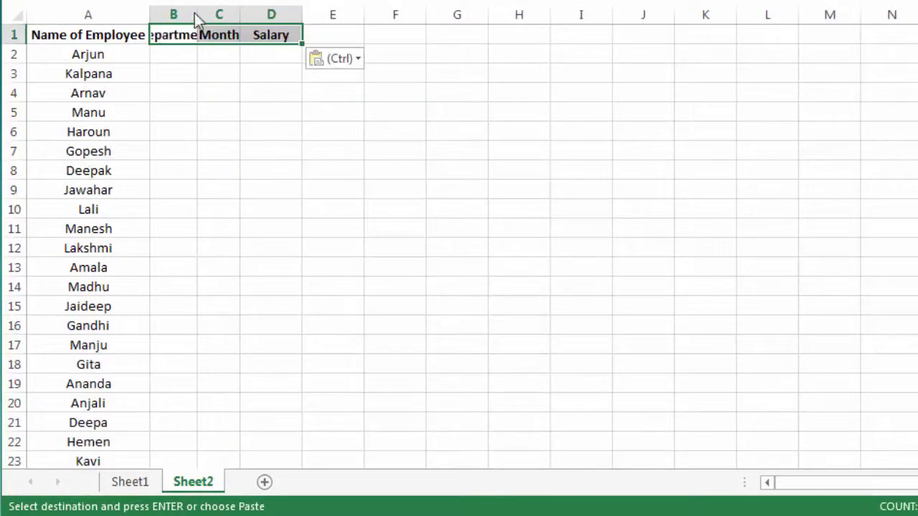
drag(159, 10, 292, 12)
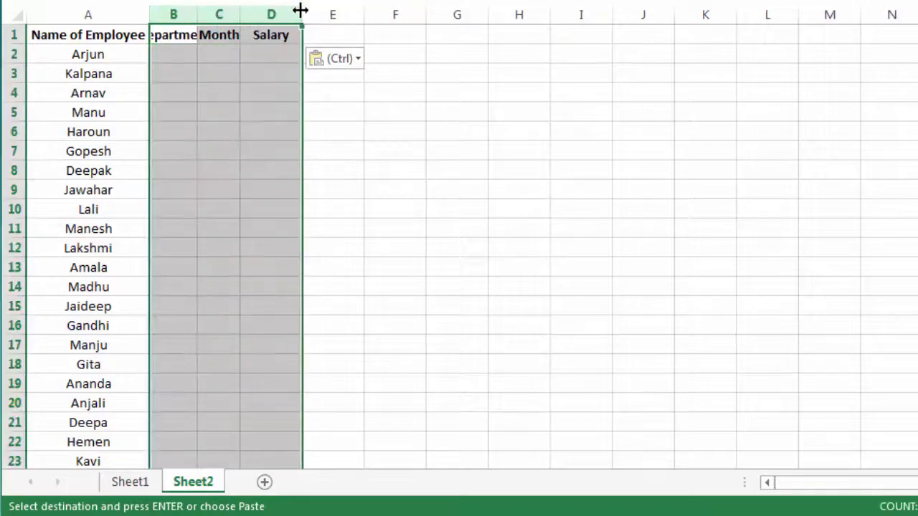
double_click(302, 10)
click(295, 65)
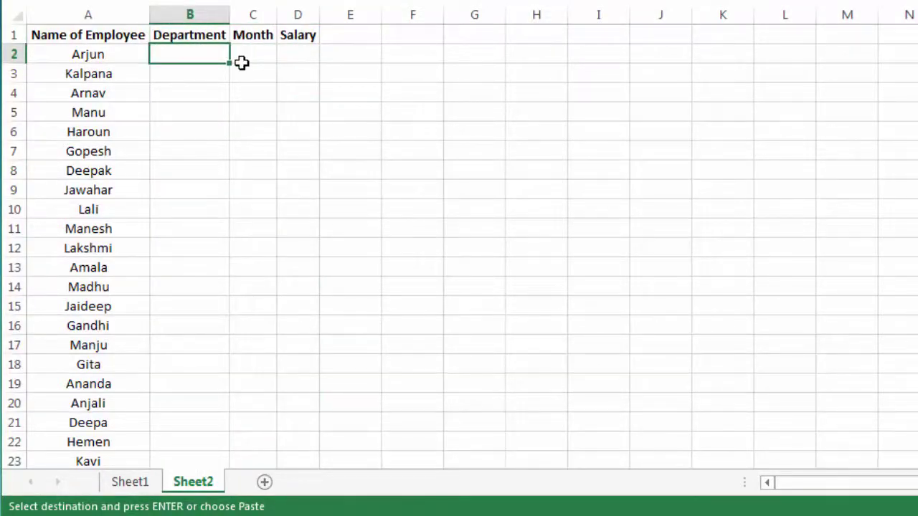
Step: Enter Finance, Marketing, Store and Reception in cells B2:B5
text(Finance)
key(Return)
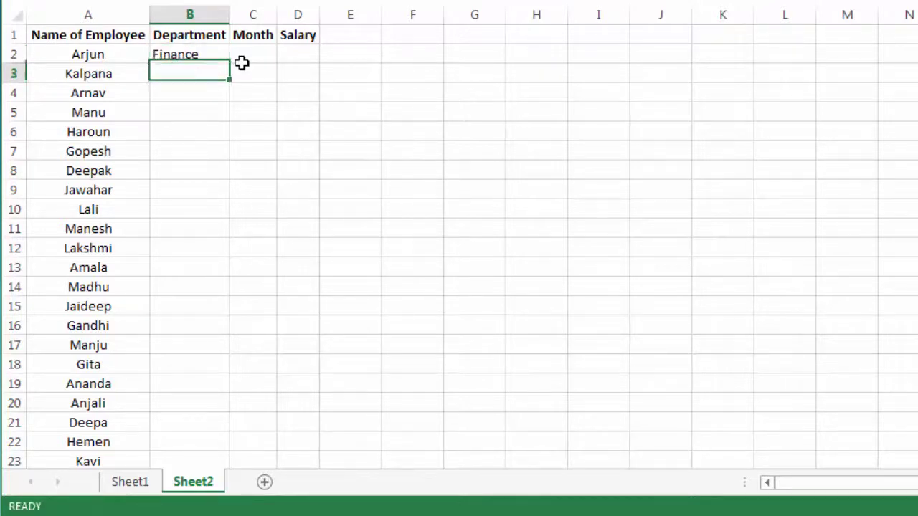
text(Marketing)
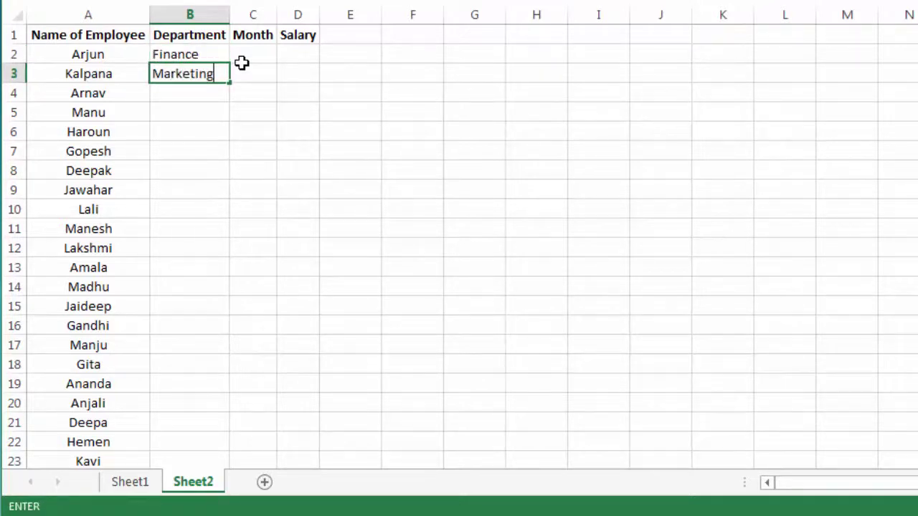
key(Return)
text(St)
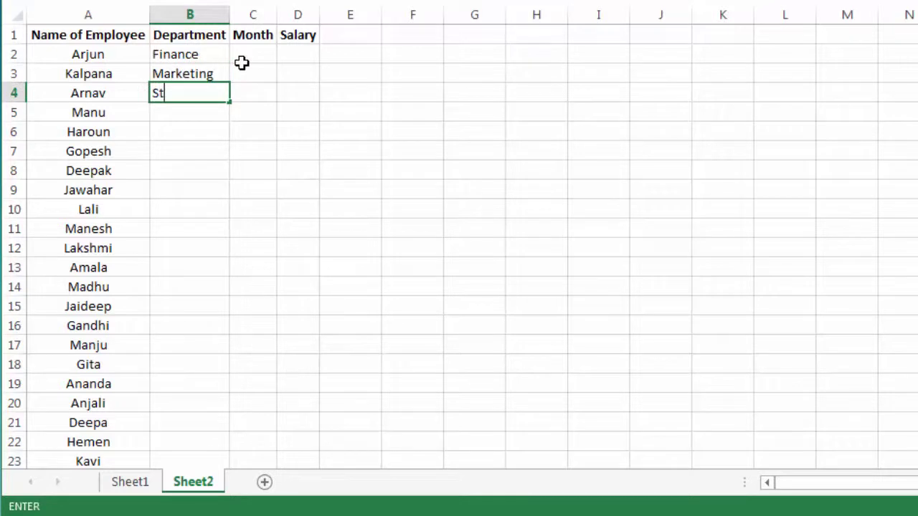
text(ore)
key(Return)
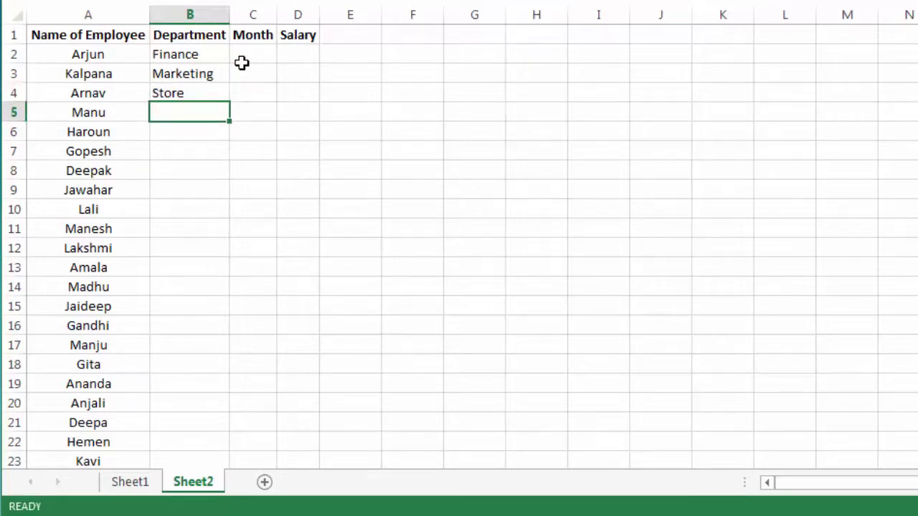
text(re)
text(Recept)
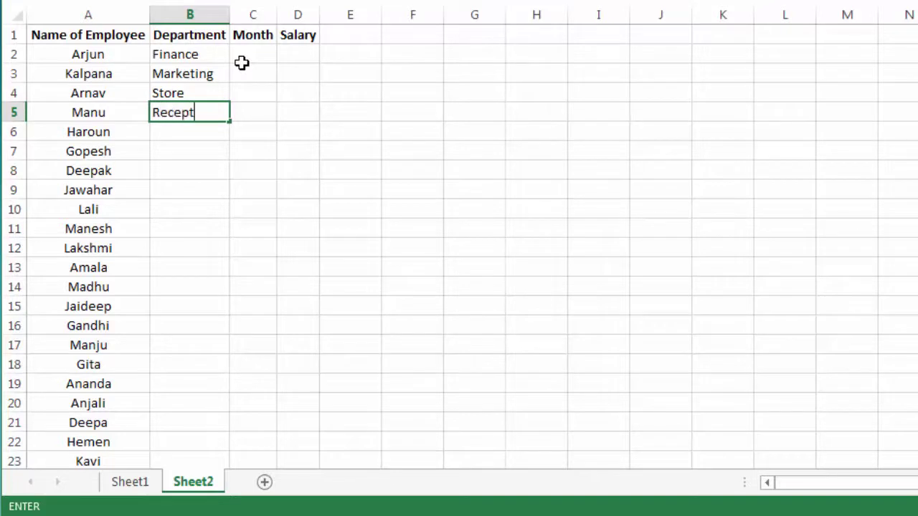
key(Return)
Step: Copy B2:B5 and paste the department pattern into rows 6 to 25
key(Up)
key(Up)
key(Up)
key(Up)
key(shift+Down)
key(shift+Down)
key(shift+Down)
key(shift+Down)
key(shift+Up)
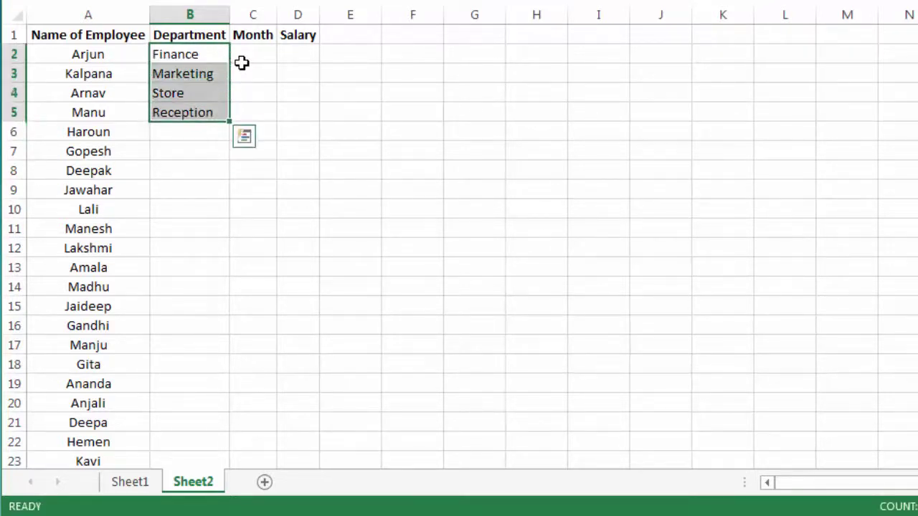
key(ctrl+c)
key(Down)
key(Down)
key(Down)
key(Down)
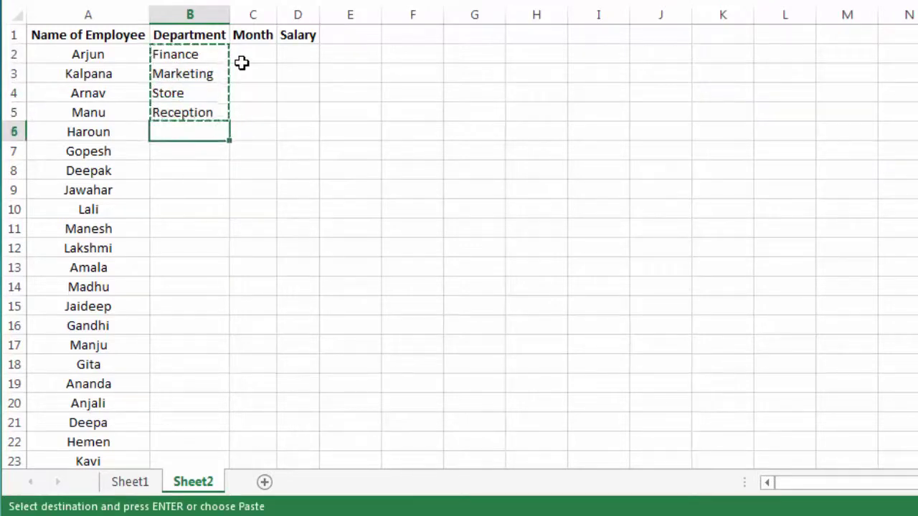
key(Left)
key(ctrl+Down)
key(Right)
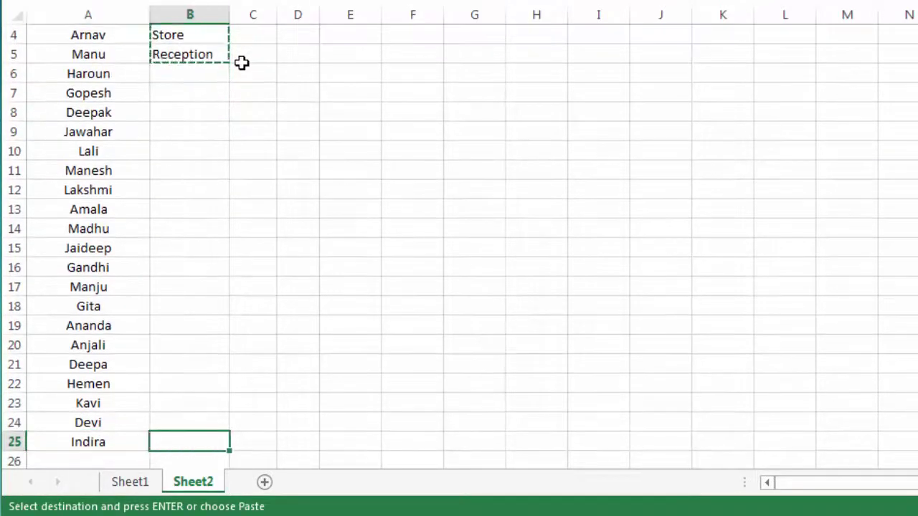
key(ctrl+shift+Up)
key(shift+Down)
key(ctrl+v)
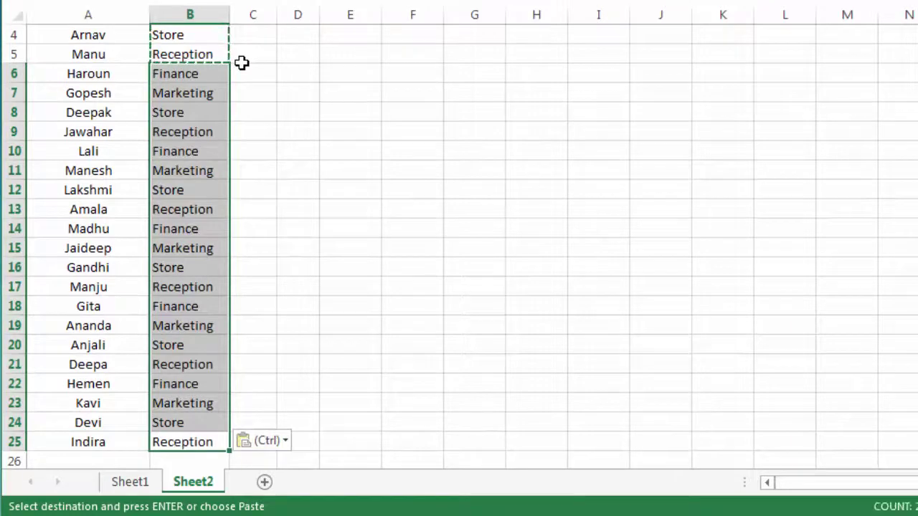
key(Escape)
key(Up)
key(Up)
key(Up)
key(Up)
key(Up)
key(Up)
key(Up)
key(Up)
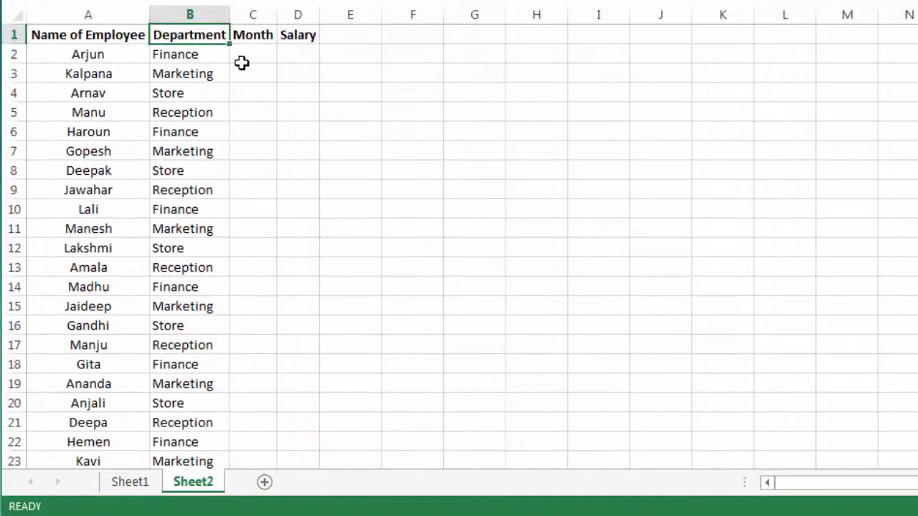
key(Up)
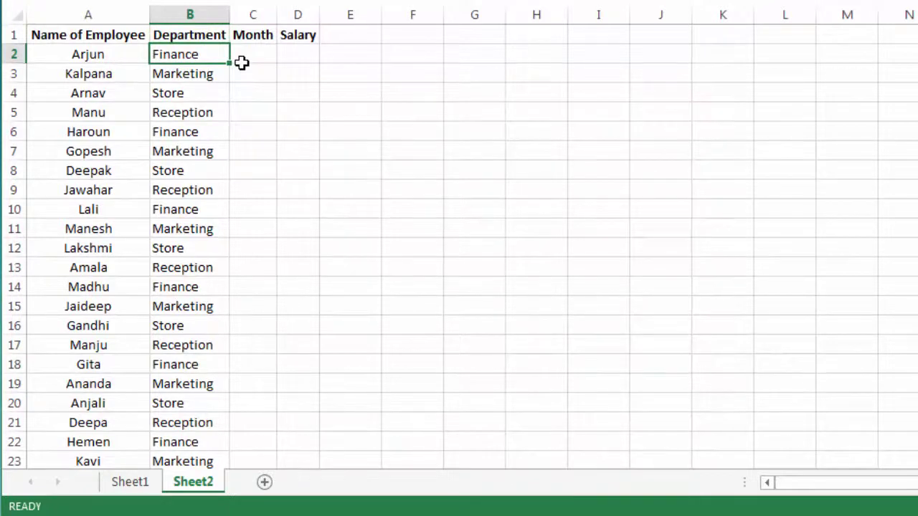
Step: Enter =RANDBETWEEN(1,10) in C2, the first Month cell
key(Right)
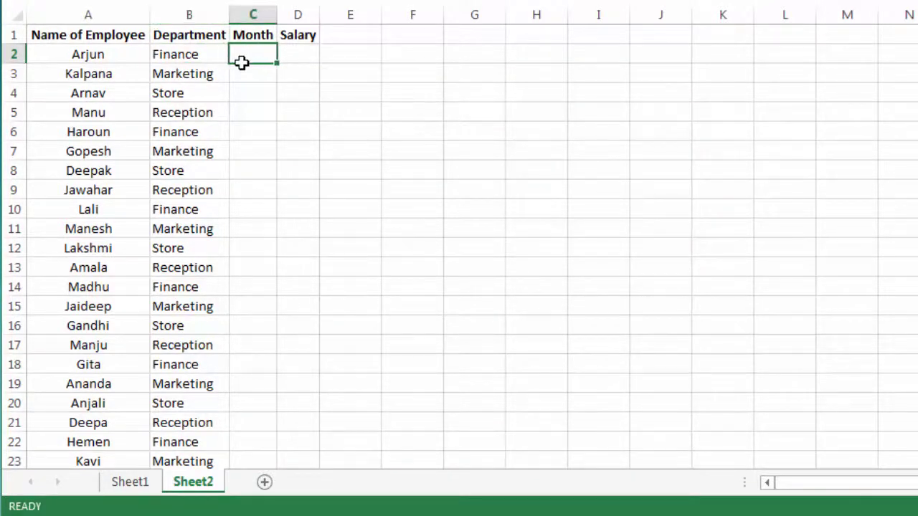
text(=rand)
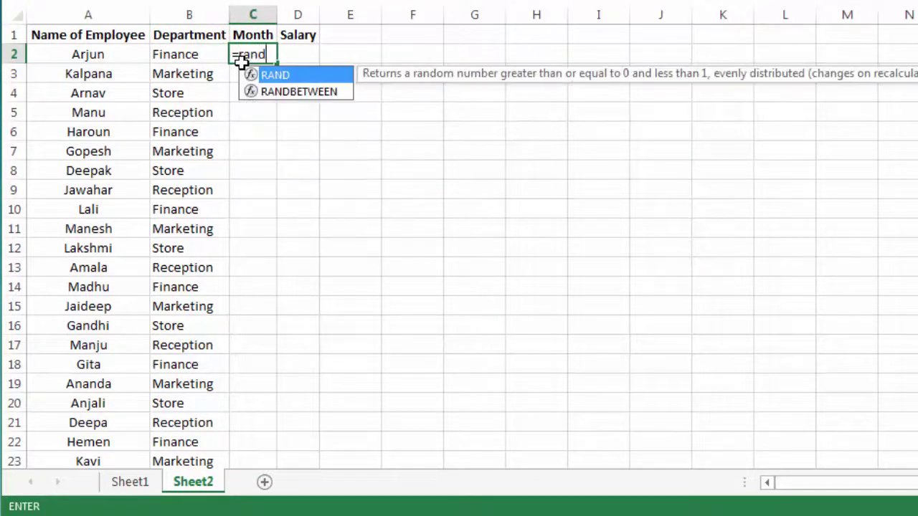
key(Down)
key(Tab)
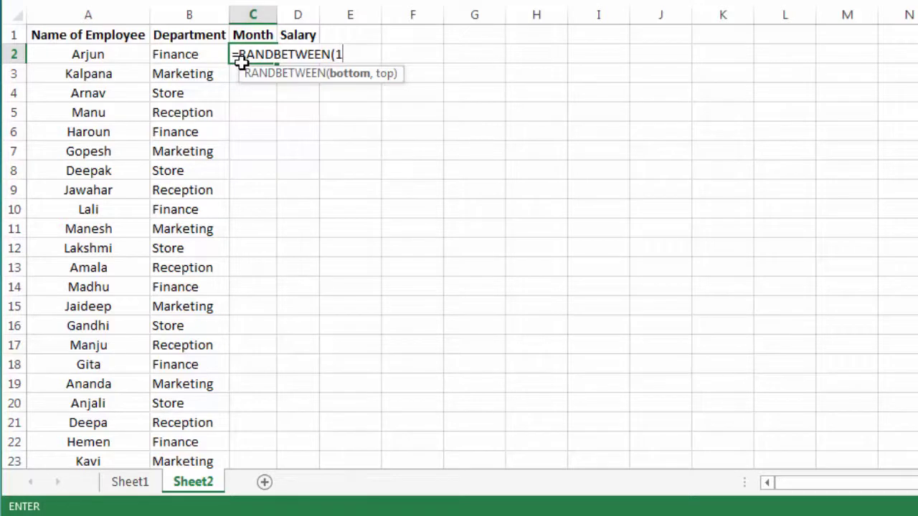
text(,10)
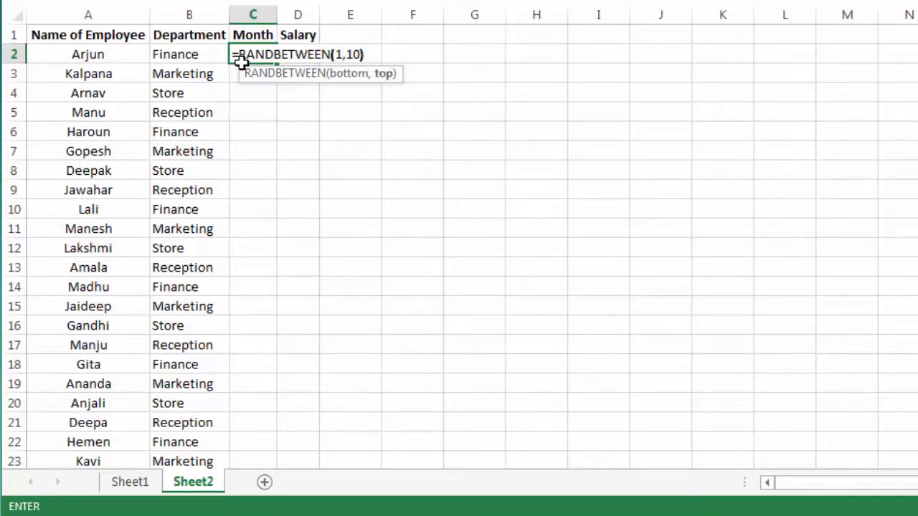
key(Return)
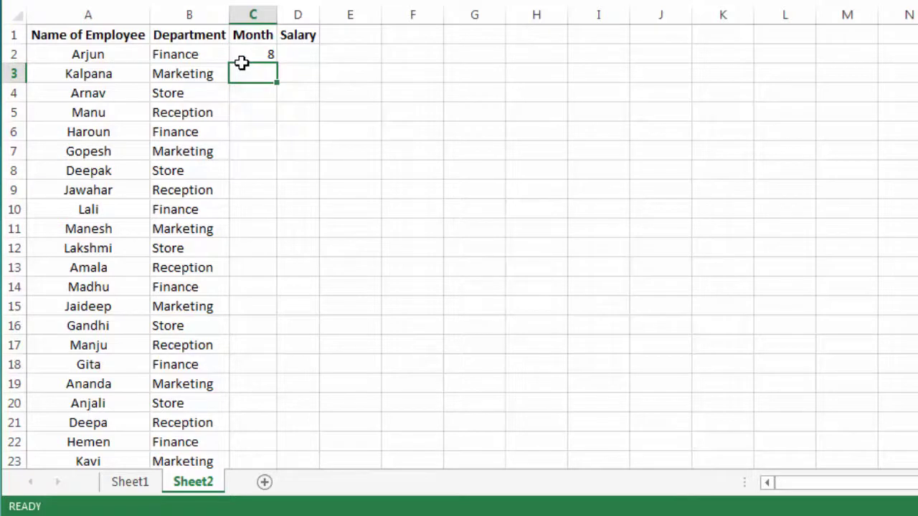
click(242, 63)
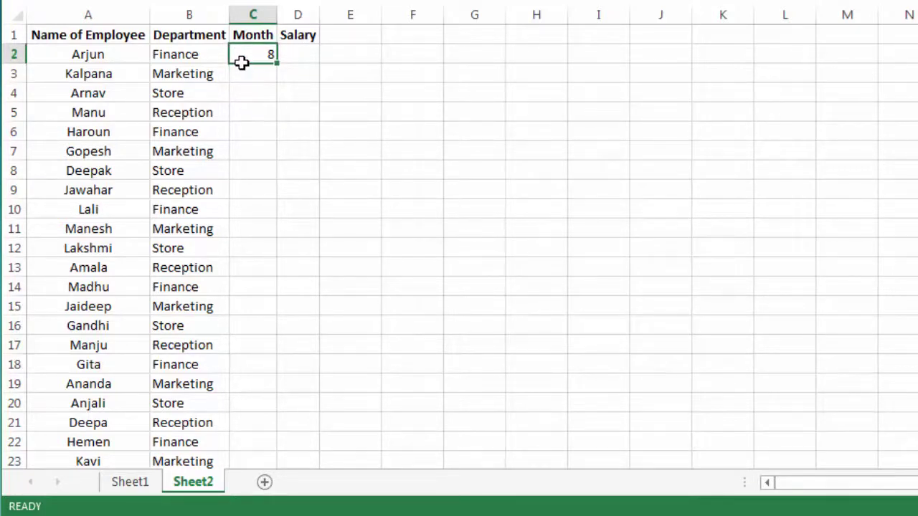
Step: Copy the random-number formula from C2 down the Month column to row 25
key(ctrl+c)
key(Left)
key(ctrl+Down)
key(Right)
key(ctrl+shift+Up)
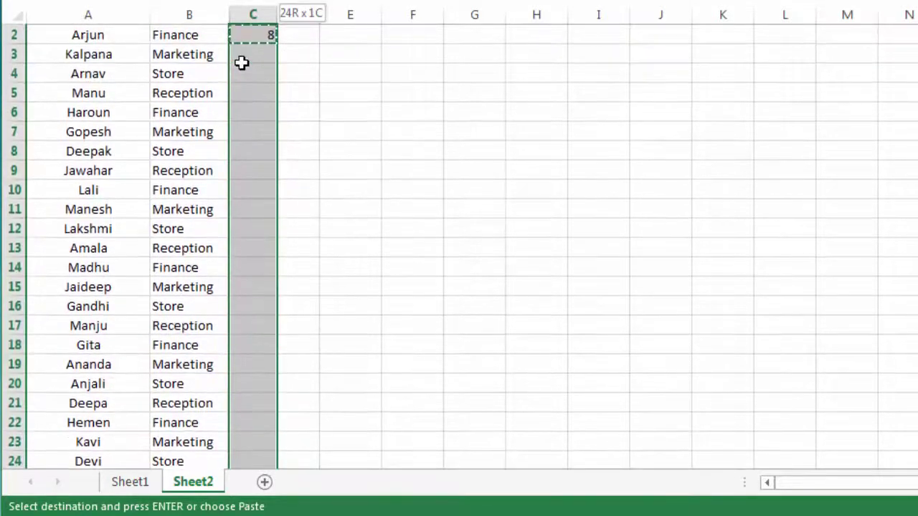
key(ctrl+v)
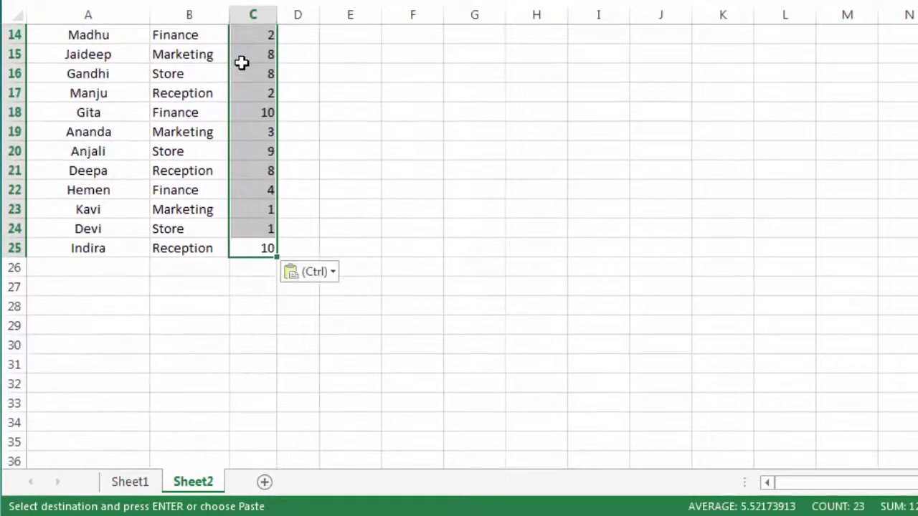
key(Escape)
Step: Replace the C2:C25 formulas with their values using Paste Special > Values
scroll(241, 63, up, 4)
click(242, 64)
key(ctrl+shift+Down)
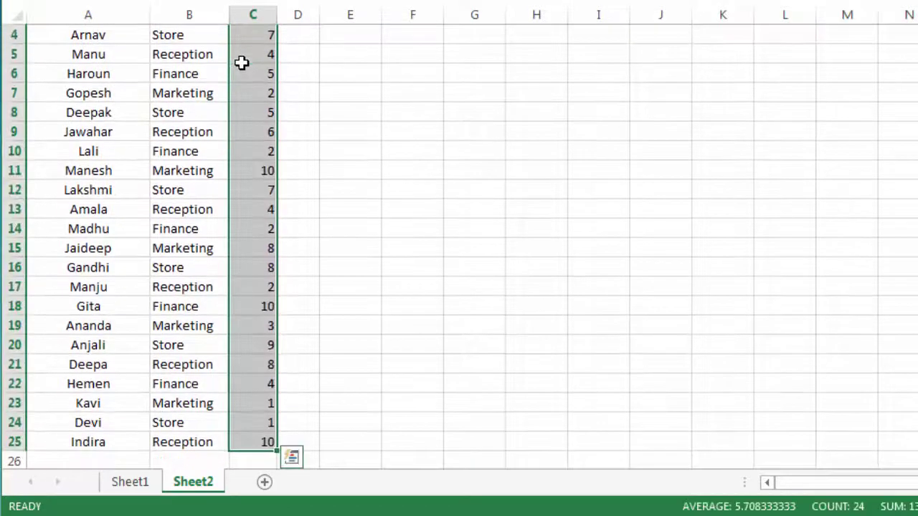
key(ctrl+c)
scroll(241, 63, up, 1)
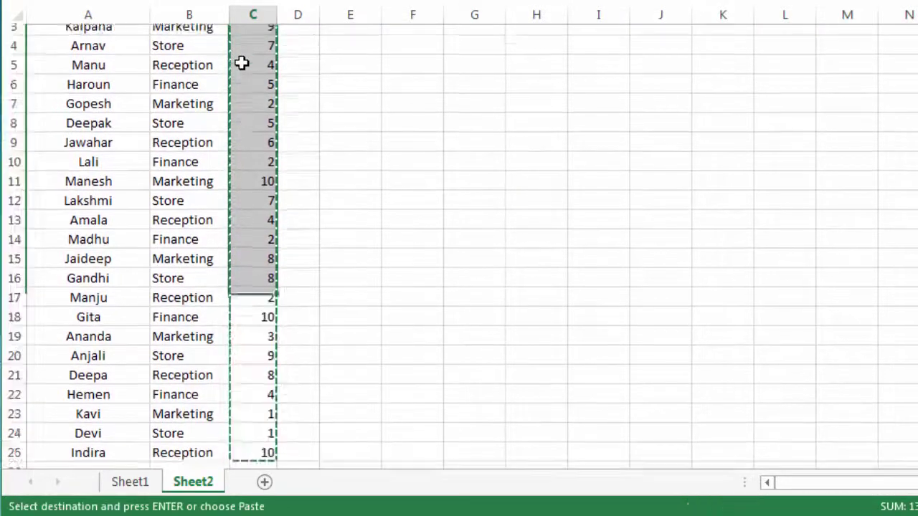
click(241, 63)
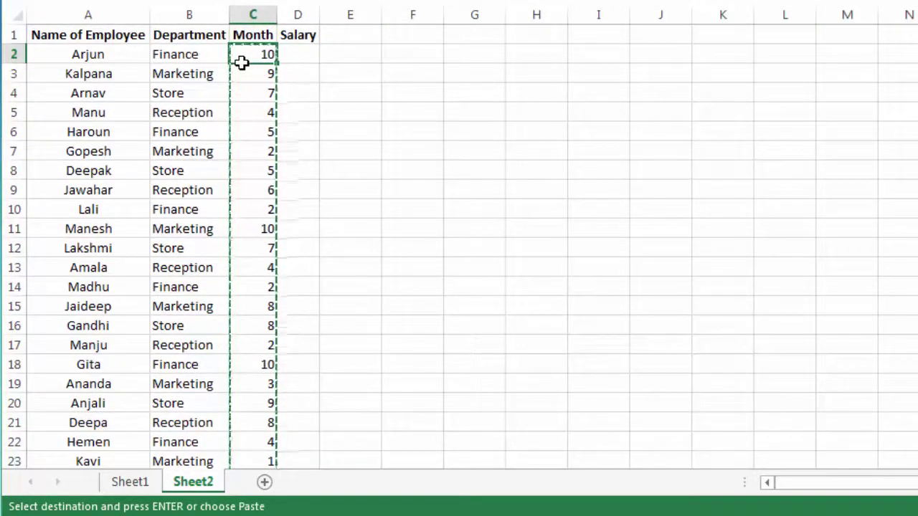
key(ctrl+alt+v)
key(v)
key(Return)
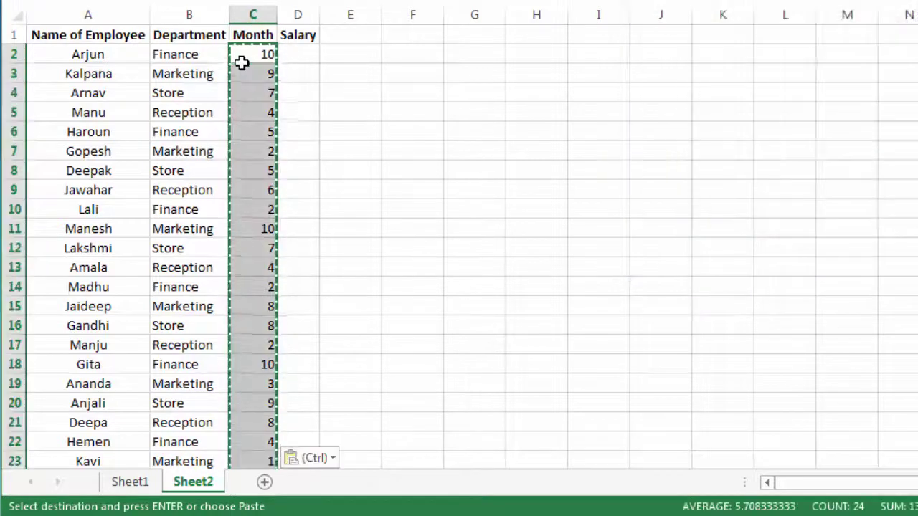
key(Escape)
key(Up)
key(Left)
key(Down)
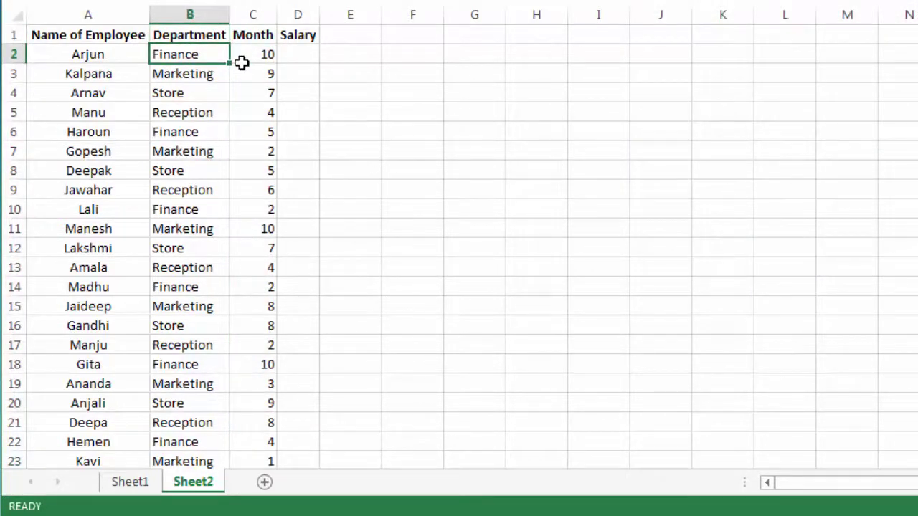
Step: Select B1:C25, the Department and Month headers with all their data
key(Down)
key(Down)
key(Down)
key(Down)
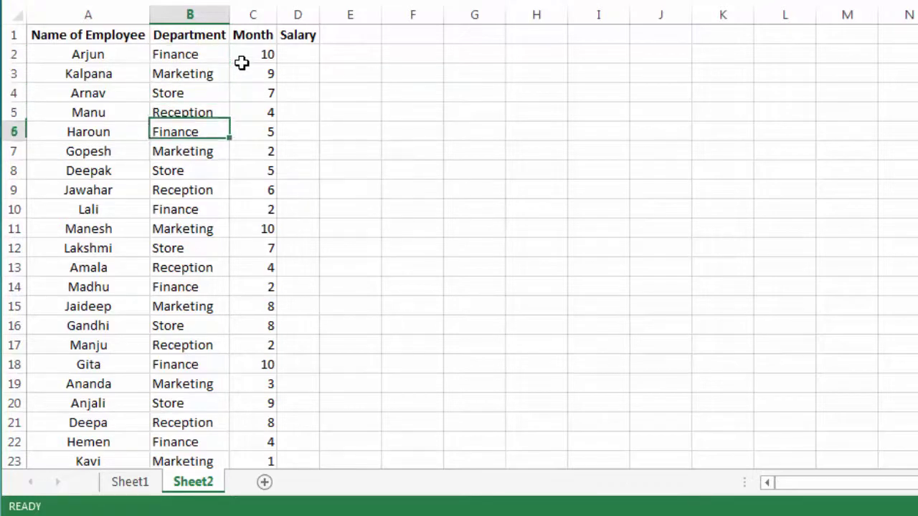
key(Down)
key(Down)
key(Down)
key(Down)
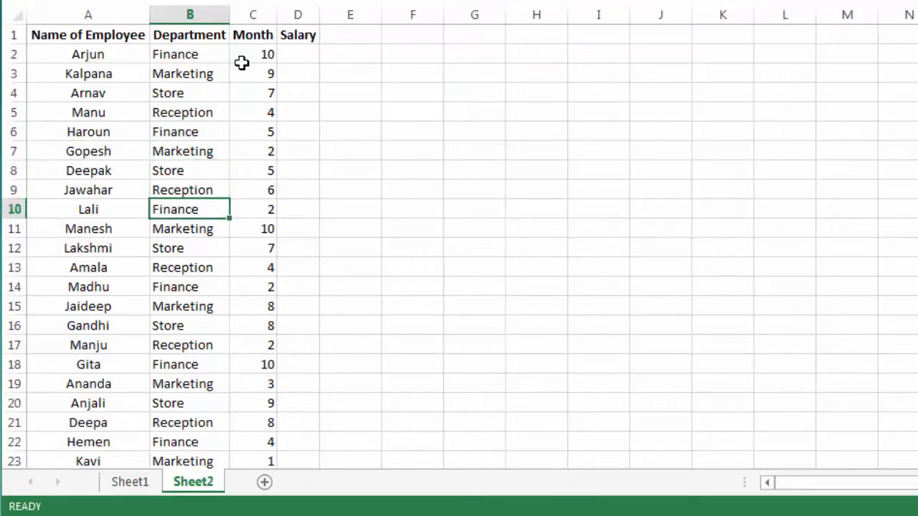
key(Up)
key(Up)
key(Up)
key(Up)
key(Up)
key(Up)
key(Up)
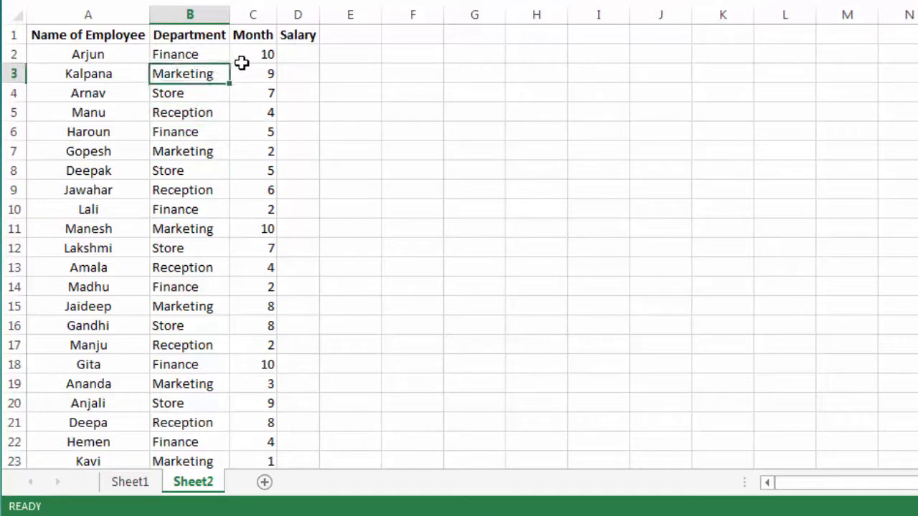
key(Up)
key(shift+Right)
key(Up)
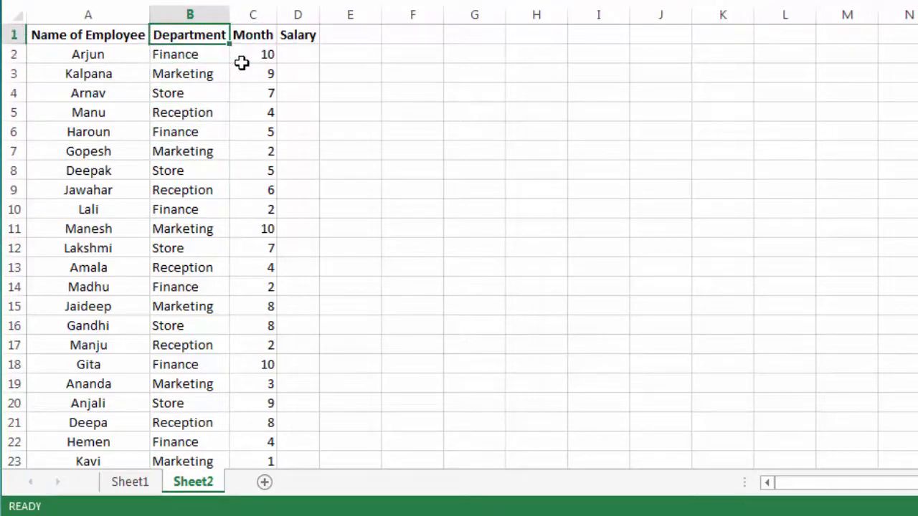
key(shift+Right)
key(shift+Right)
key(shift+Left)
key(ctrl+shift+Down)
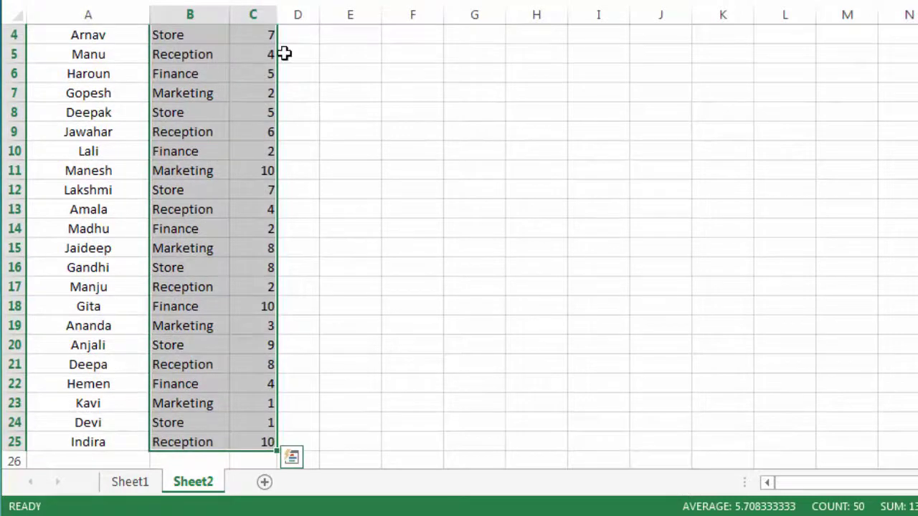
scroll(209, 100, up, 1)
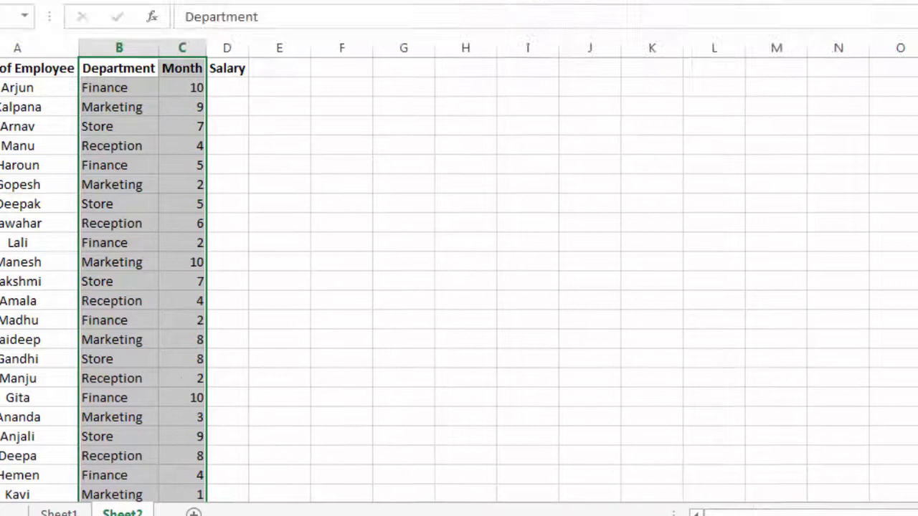
Step: In Custom Sort, sort by Month with order Largest to Smallest
click(744, 79)
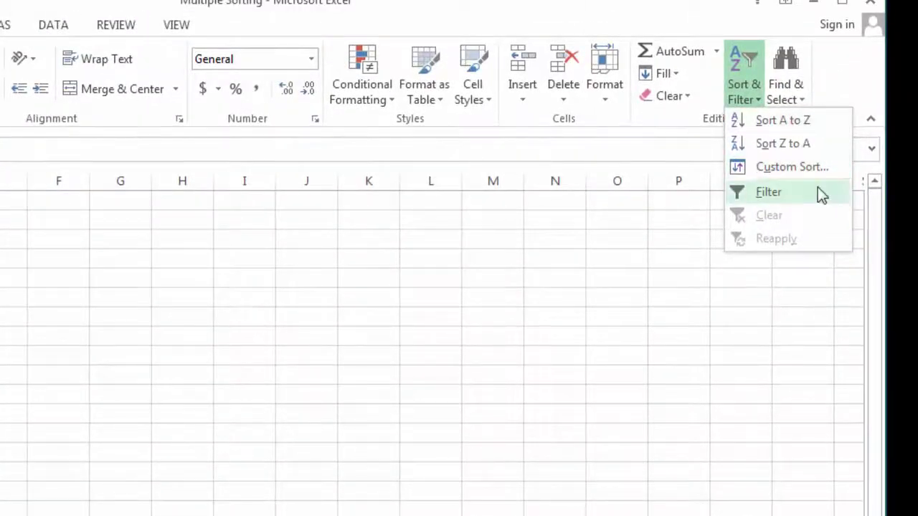
click(820, 173)
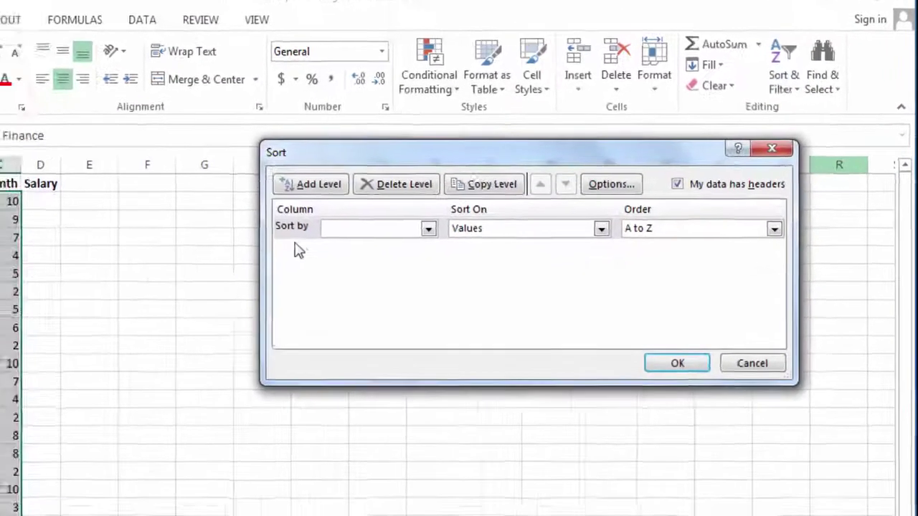
click(494, 197)
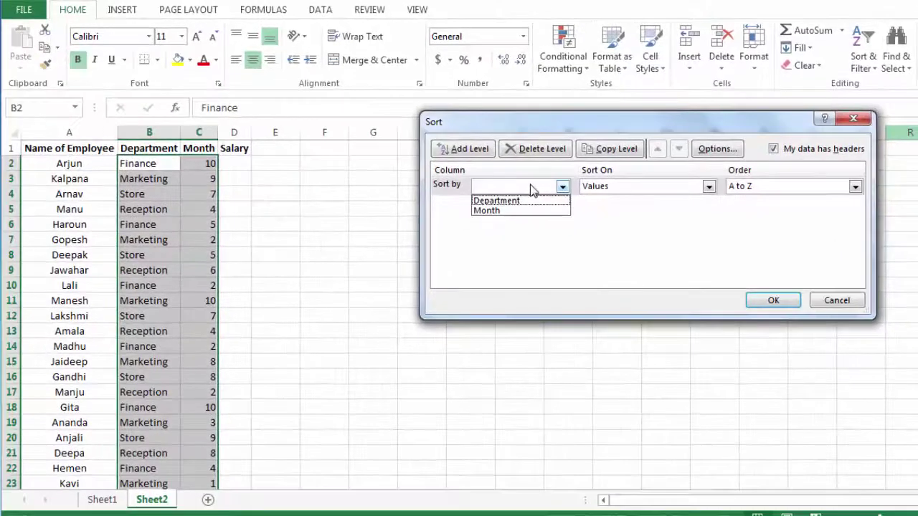
click(510, 211)
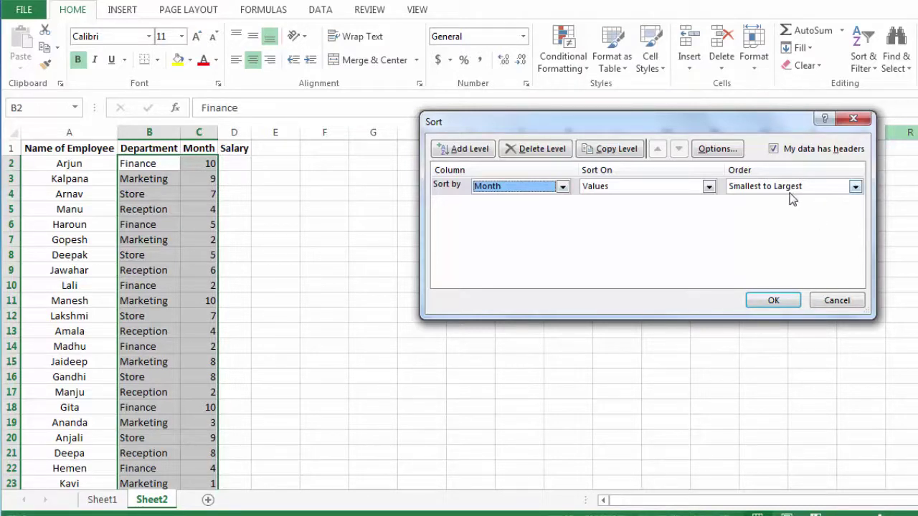
click(790, 188)
click(794, 208)
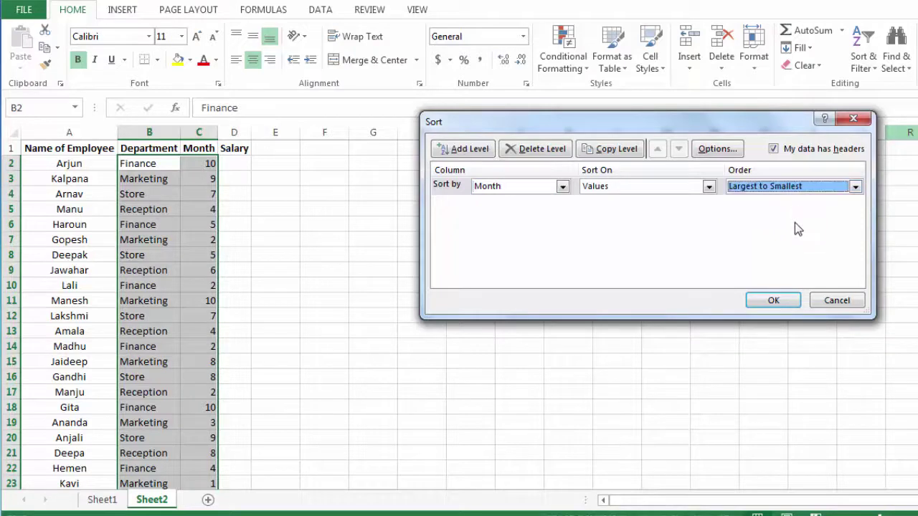
Step: Apply the Month Largest-to-Smallest sort and check the sorted rows
click(760, 304)
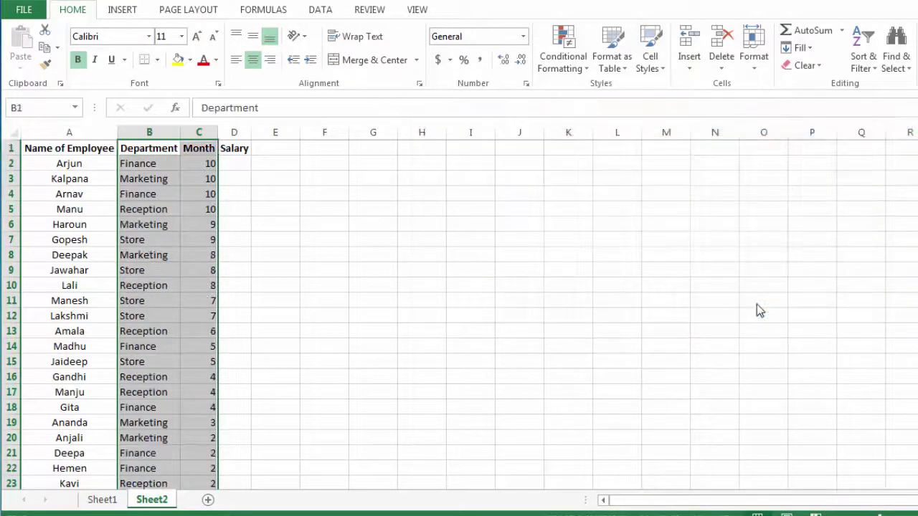
click(201, 261)
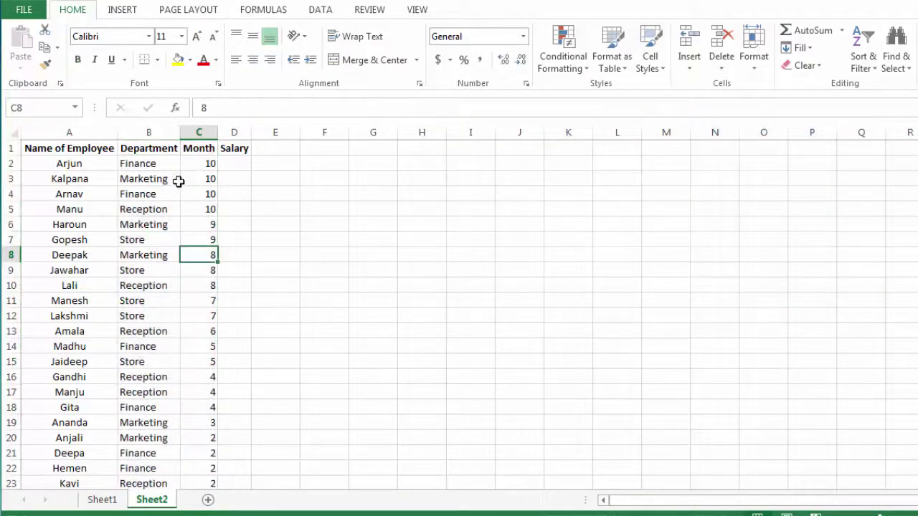
click(155, 210)
scroll(143, 309, down, 1)
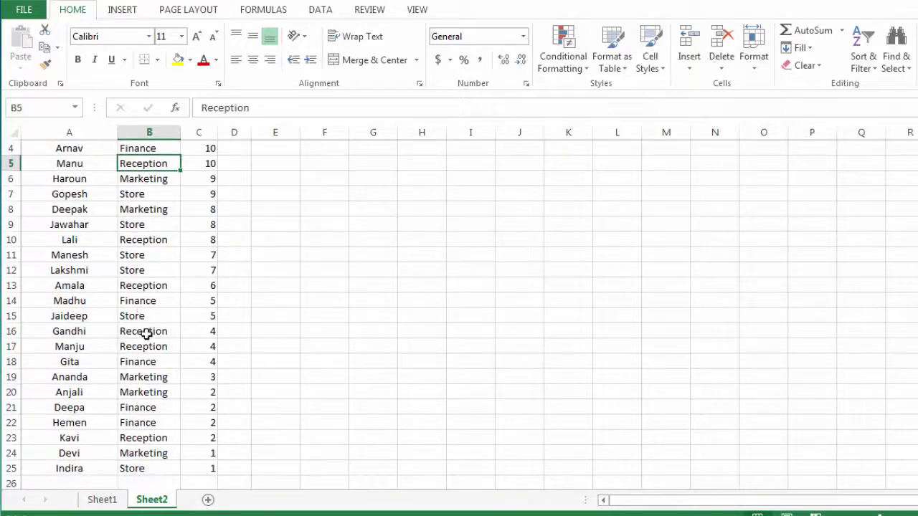
scroll(147, 334, up, 1)
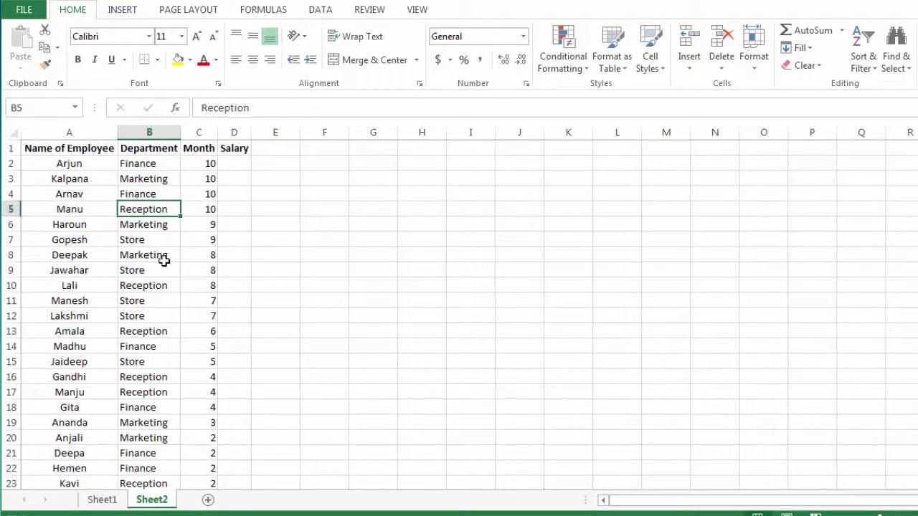
Step: Clear the old numbers from C2:C25
click(215, 164)
key(ctrl+shift+Down)
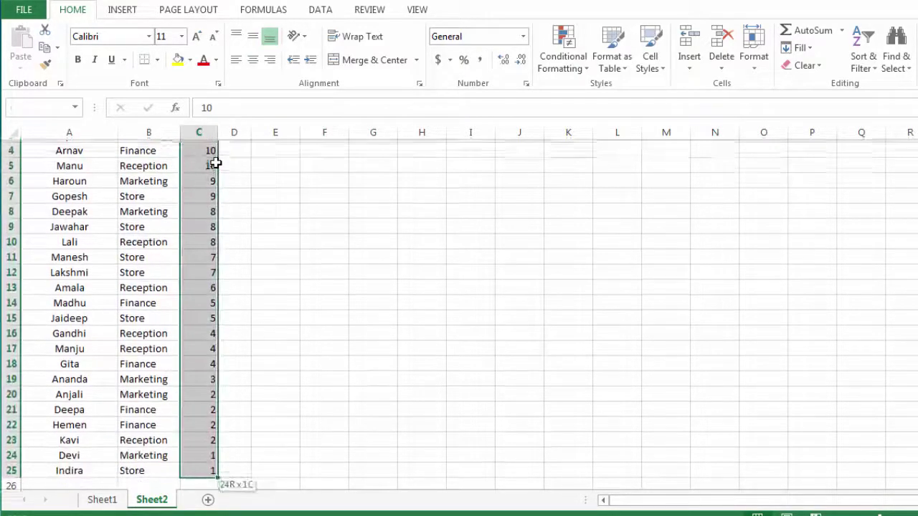
key(Delete)
scroll(215, 164, up, 1)
key(Up)
Step: Enter January, February and March in cells C2 to C4
click(215, 163)
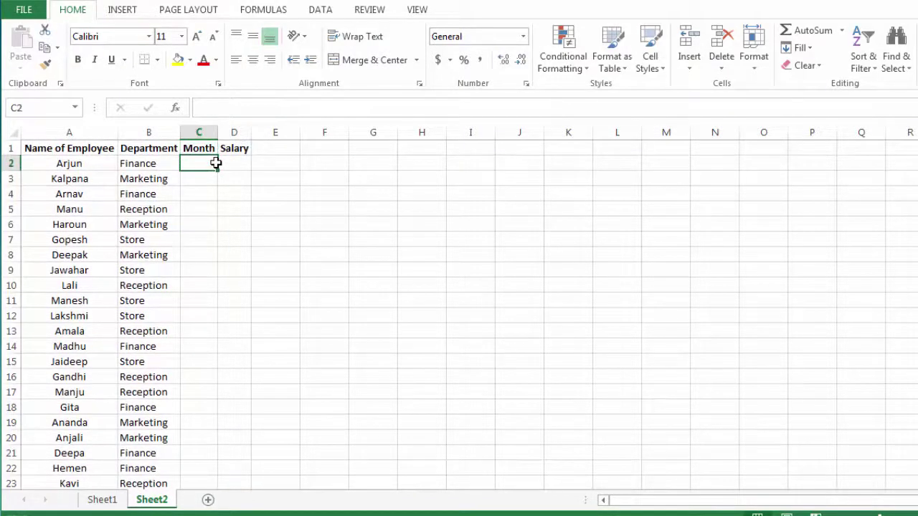
text(January)
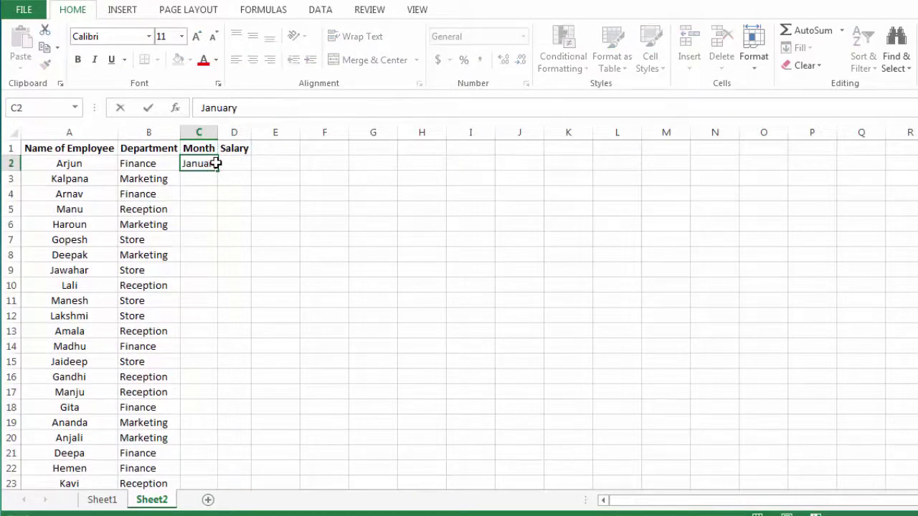
key(Return)
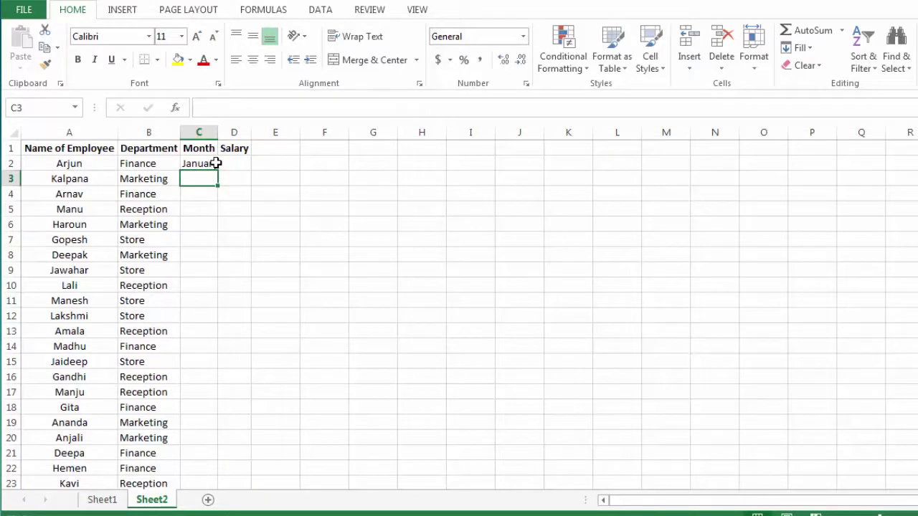
text(Febr)
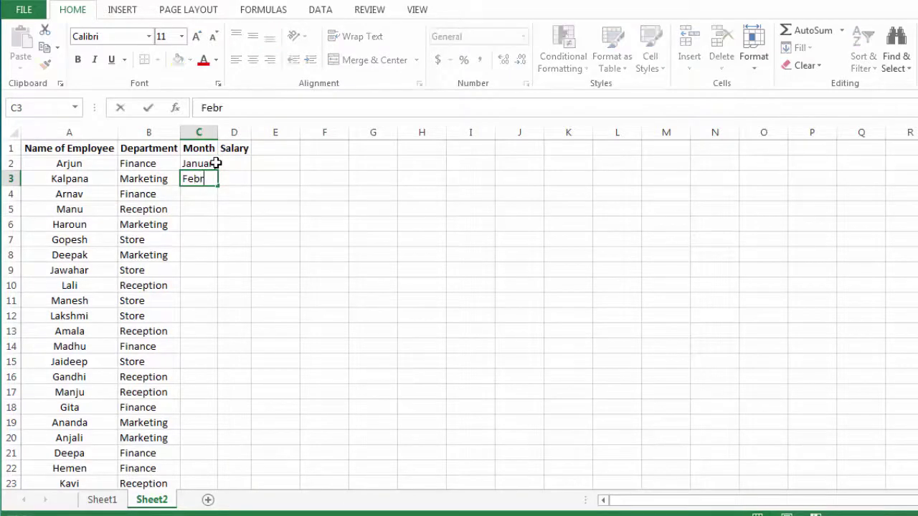
text(iuar)
text(ary)
key(Return)
text(Ma)
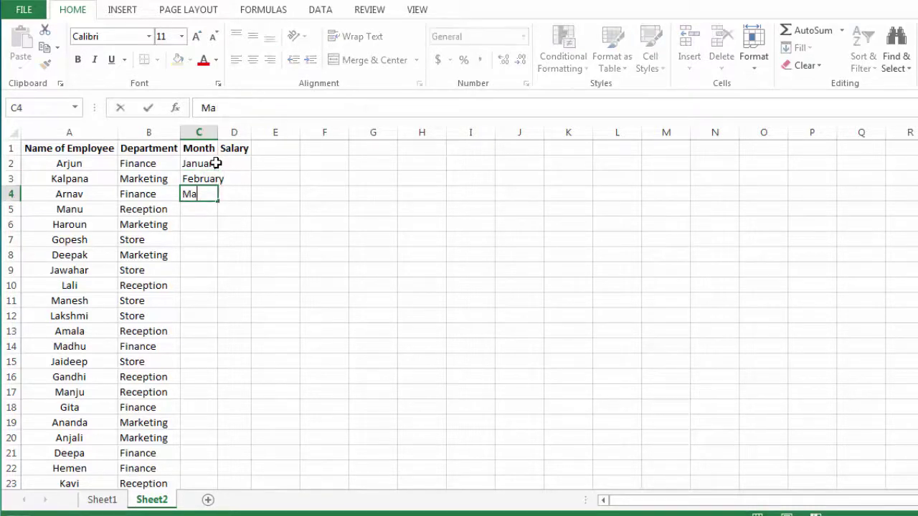
text(rch)
key(Return)
Step: Auto-fill the month sequence from C2:C4 down to row 25
key(Up)
key(Up)
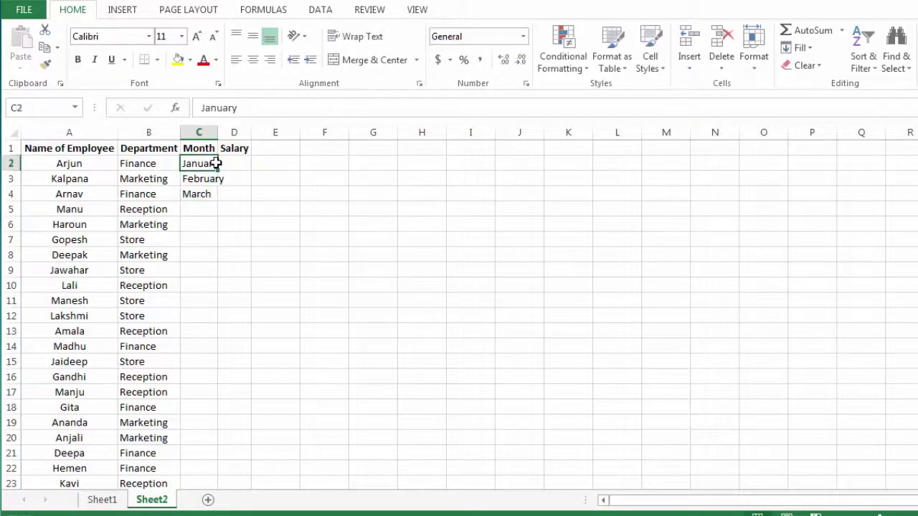
drag(215, 163, 215, 193)
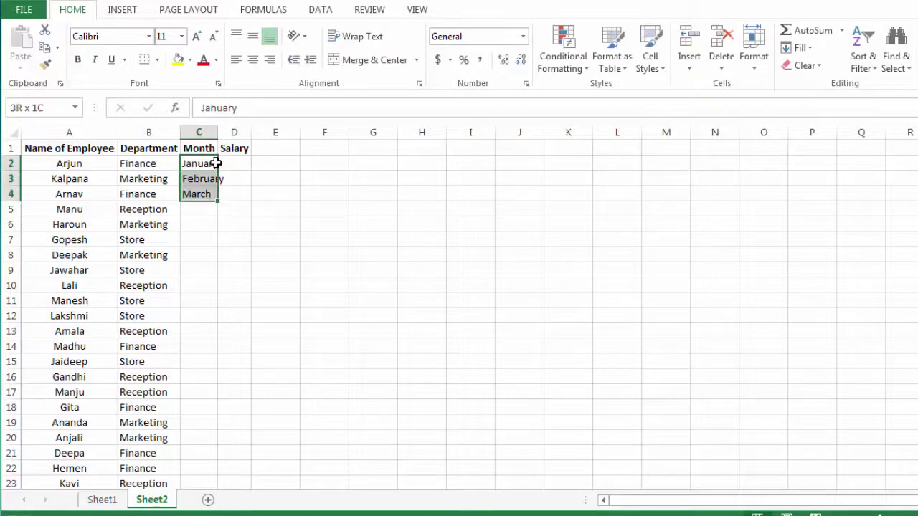
double_click(219, 201)
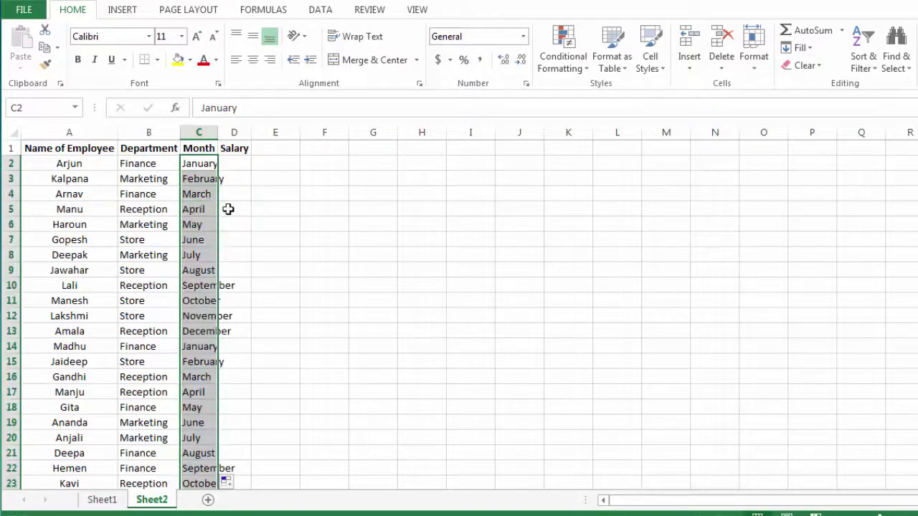
scroll(273, 251, down, 1)
scroll(274, 252, down, 3)
scroll(276, 254, up, 3)
scroll(275, 253, up, 1)
click(238, 151)
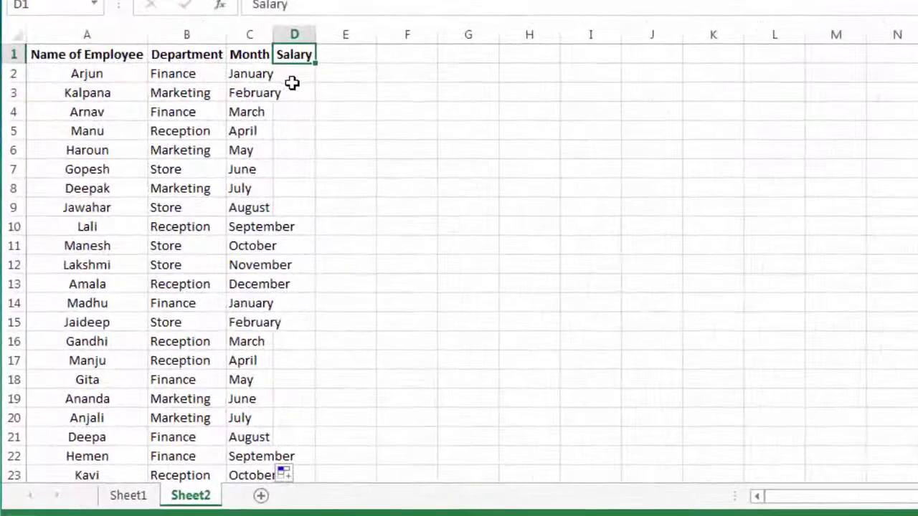
Step: Enter =RANDBETWEEN(1,10) in cell D2
click(297, 77)
text(=rand)
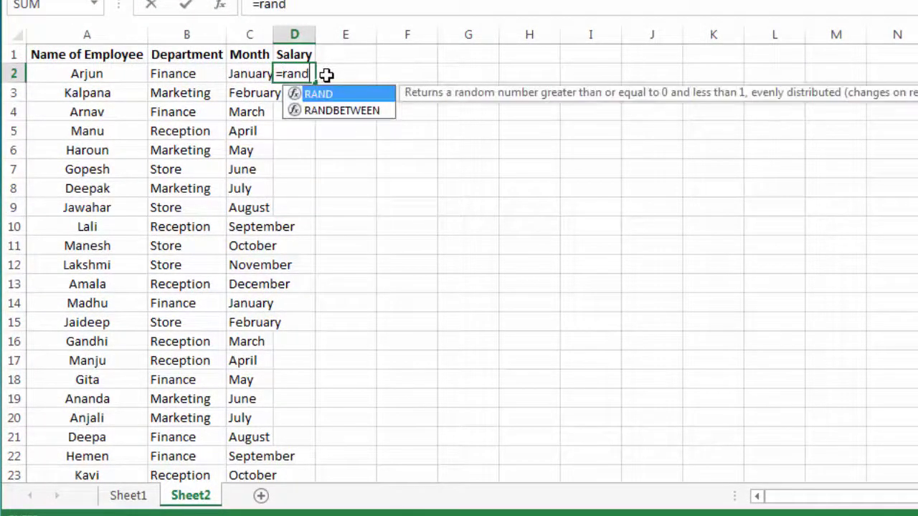
key(Down)
key(Tab)
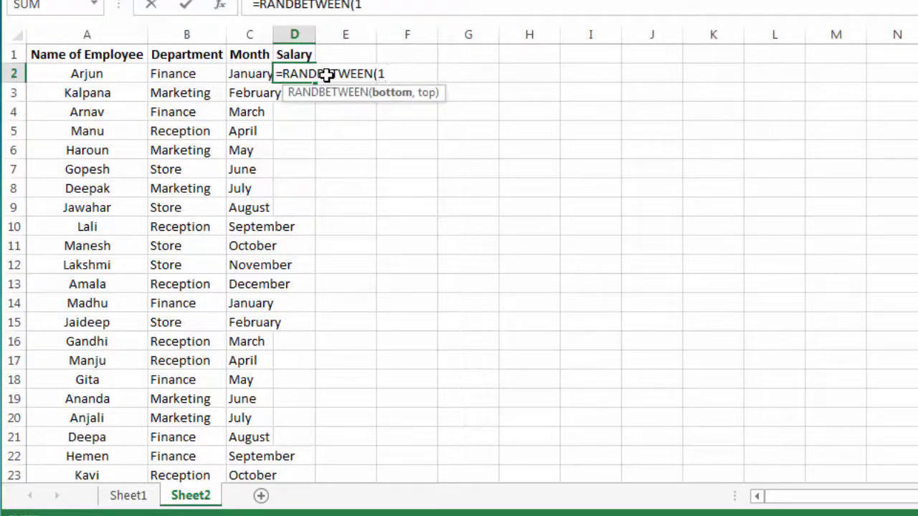
text(,1)
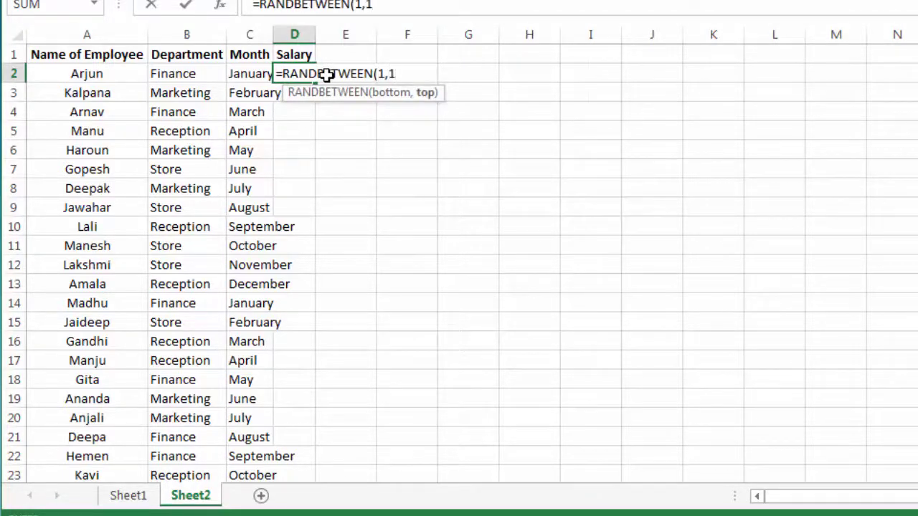
text(0))
key(Return)
Step: Copy the D2 formula into D2:D25
key(Up)
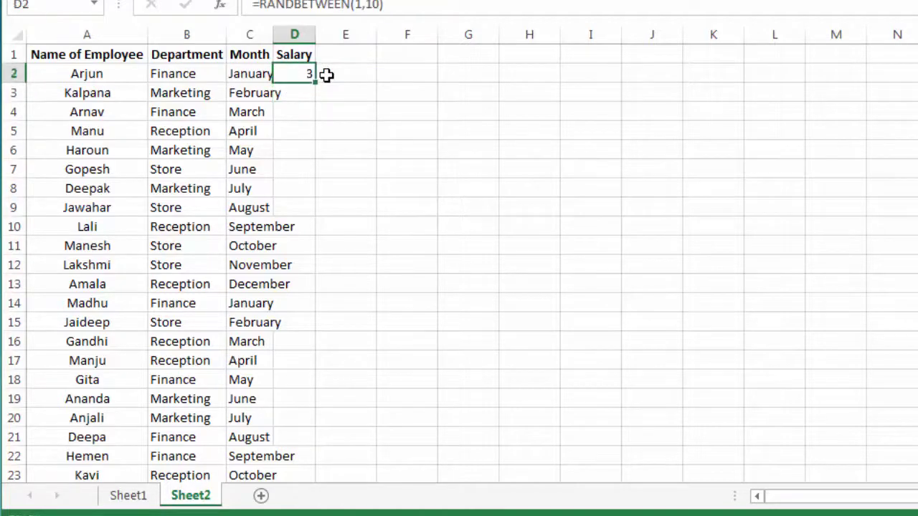
key(ctrl+c)
key(Down)
key(Left)
key(ctrl+Down)
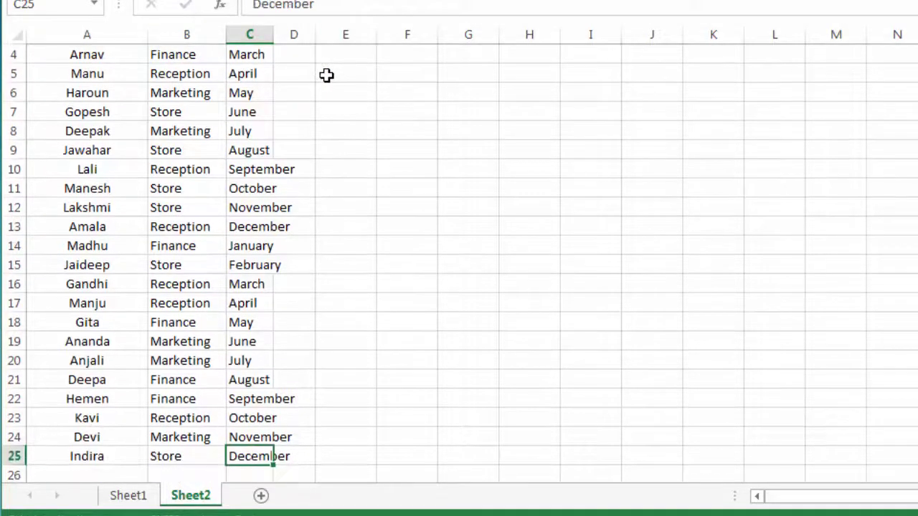
key(Right)
key(ctrl+shift+Up)
key(ctrl+v)
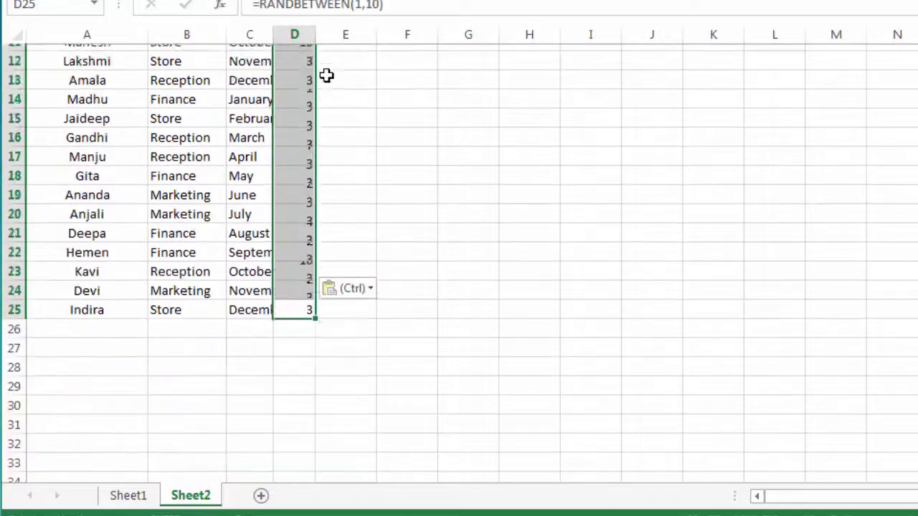
Step: Convert D2:D25 to fixed values with Paste Special > Values
key(ctrl+Up)
key(Down)
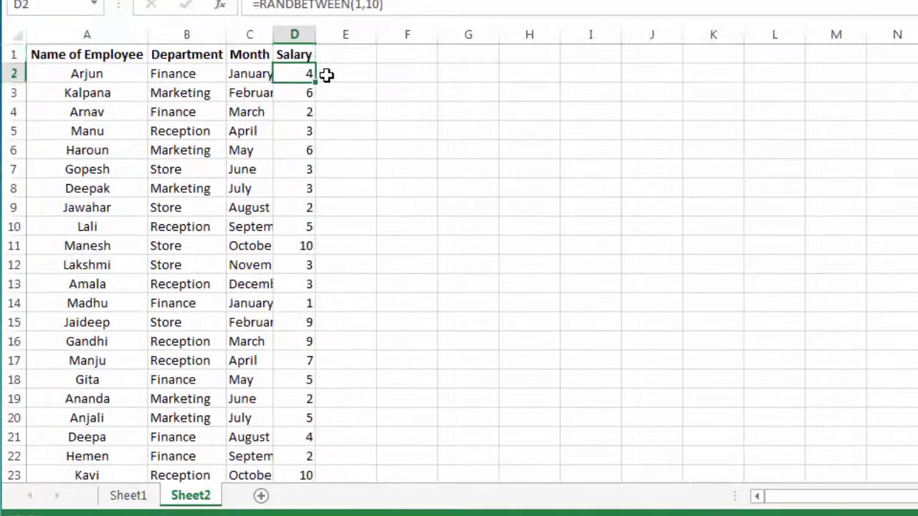
key(ctrl+shift+Down)
key(ctrl+c)
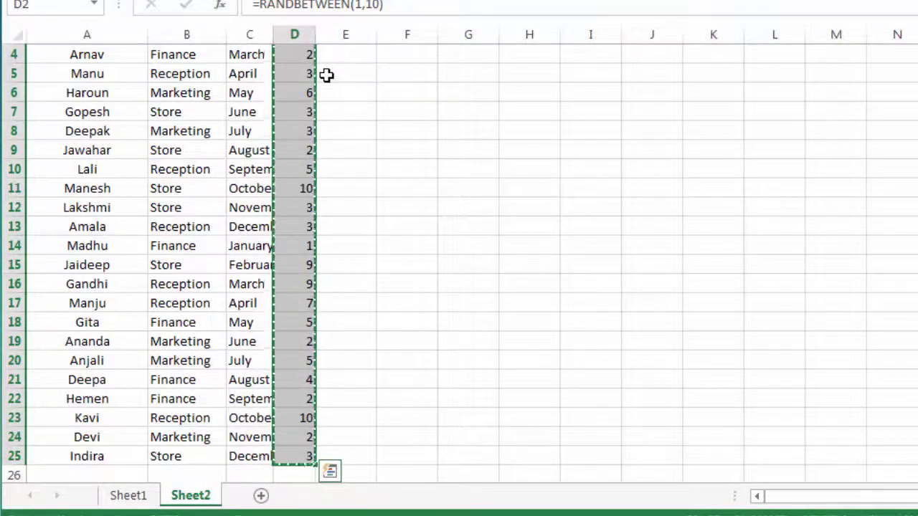
key(ctrl+alt+v)
key(v)
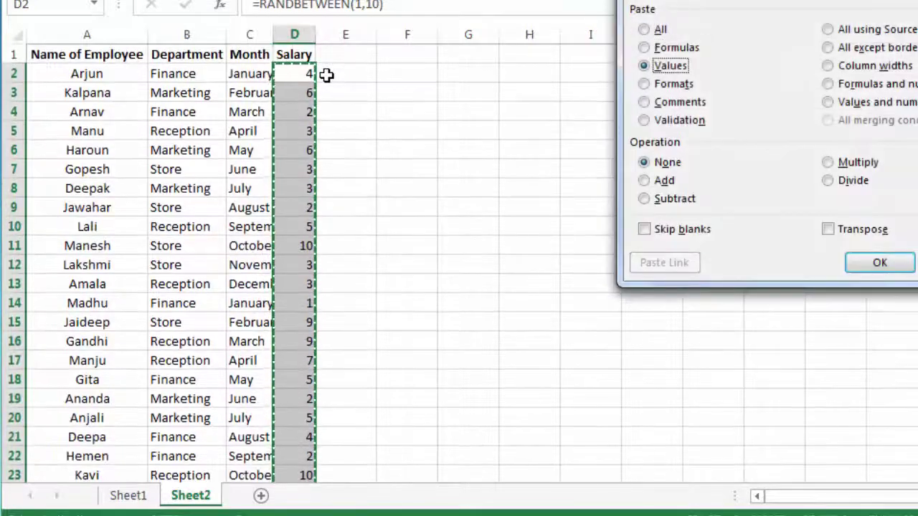
key(Return)
key(Escape)
key(ctrl+Up)
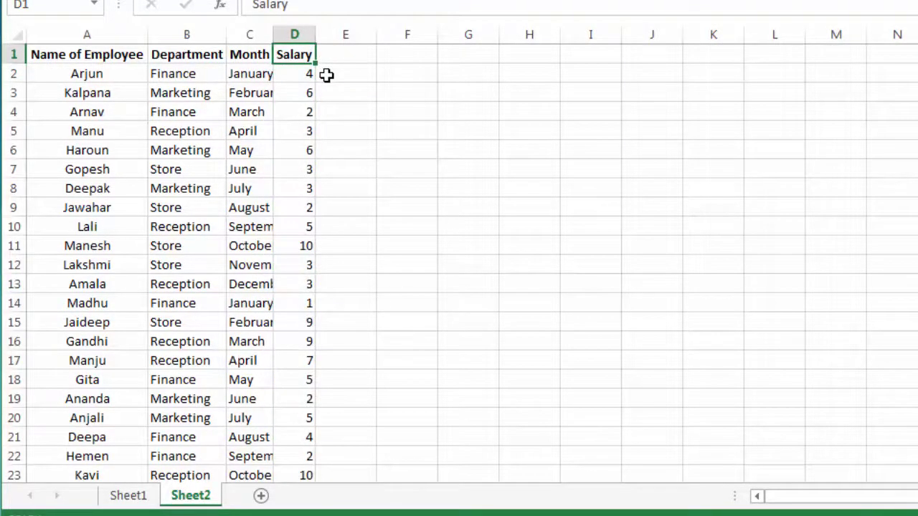
key(Left)
Step: Sort C1:D25 by Salary from Smallest to Largest via Custom Sort
key(shift+Right)
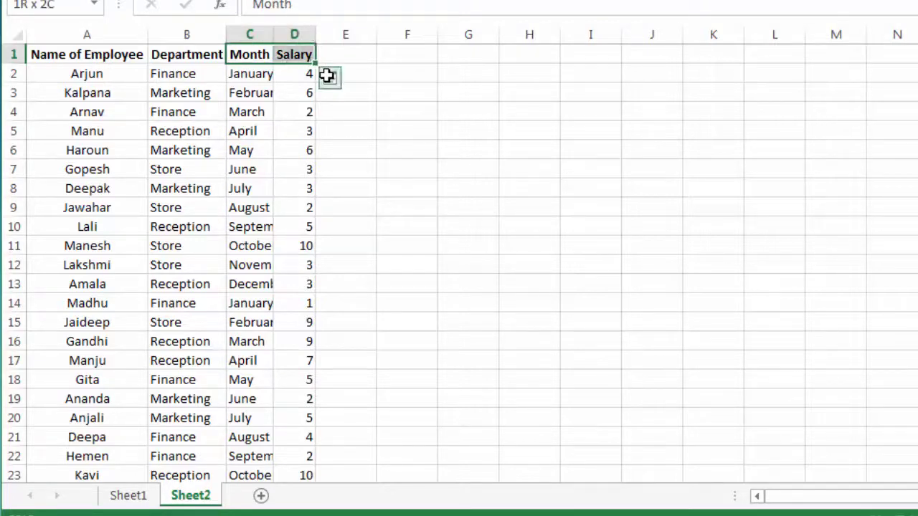
key(ctrl+shift+Down)
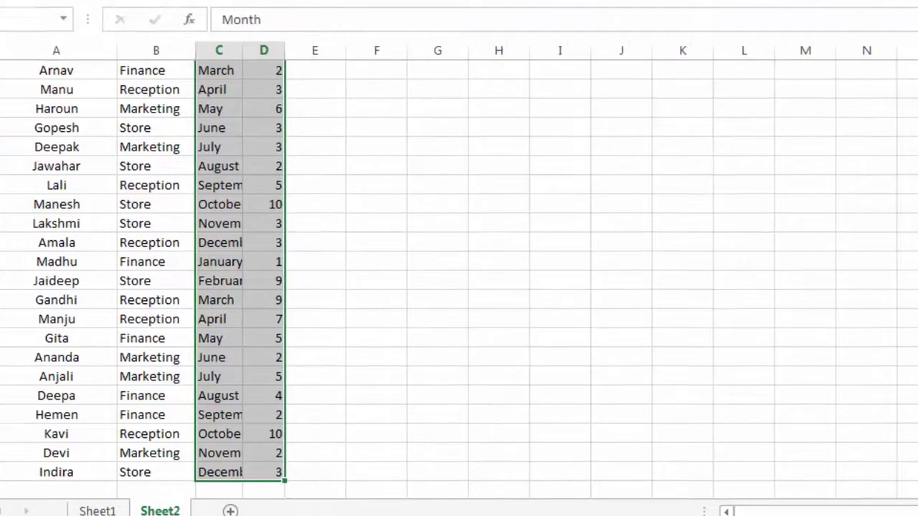
click(777, 101)
click(813, 182)
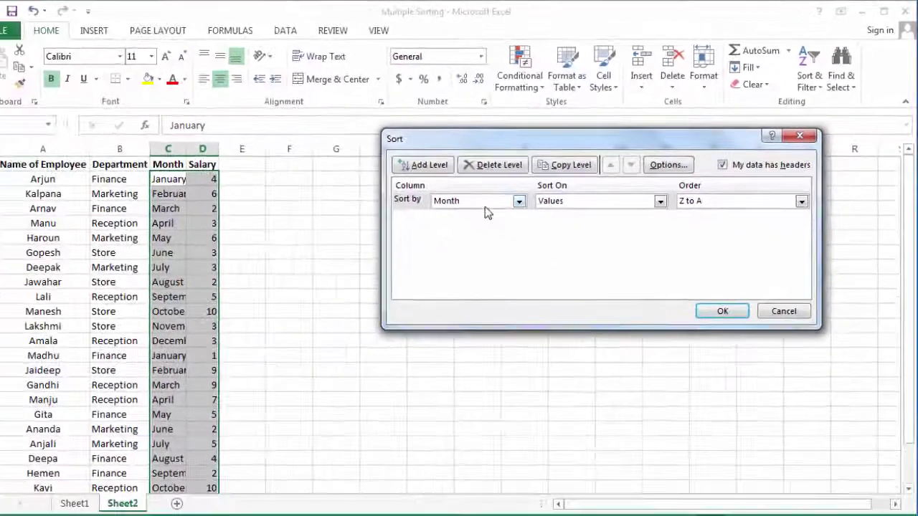
click(485, 204)
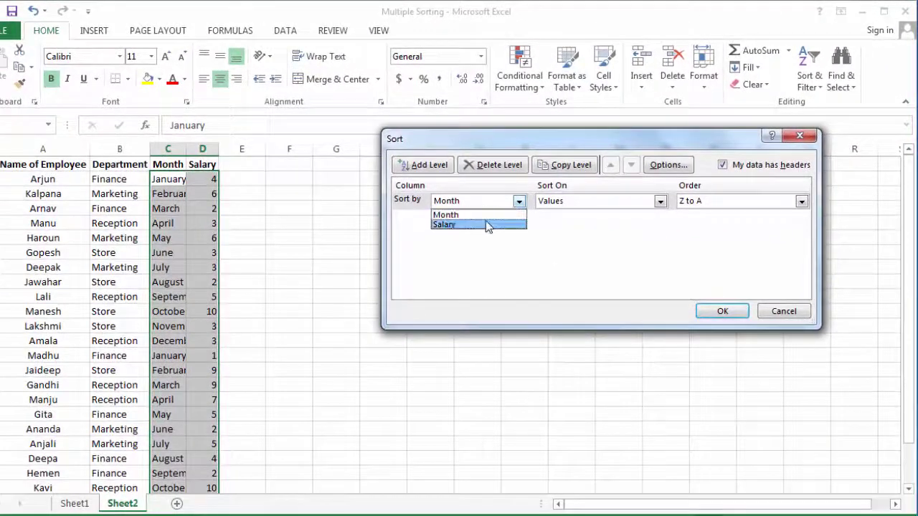
click(486, 223)
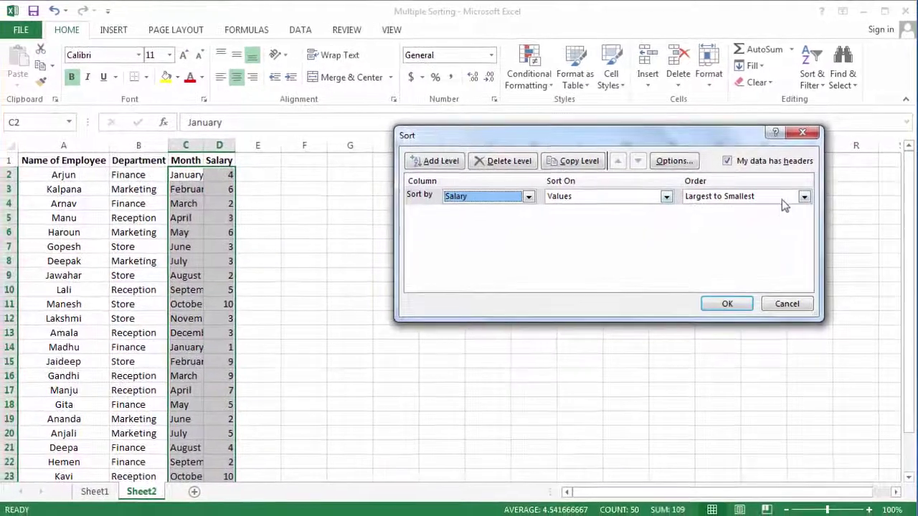
click(783, 201)
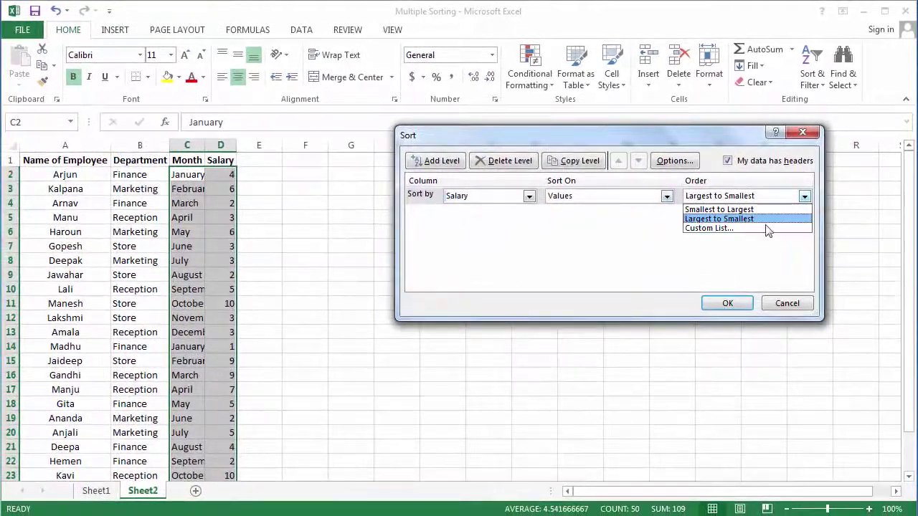
click(766, 209)
click(727, 303)
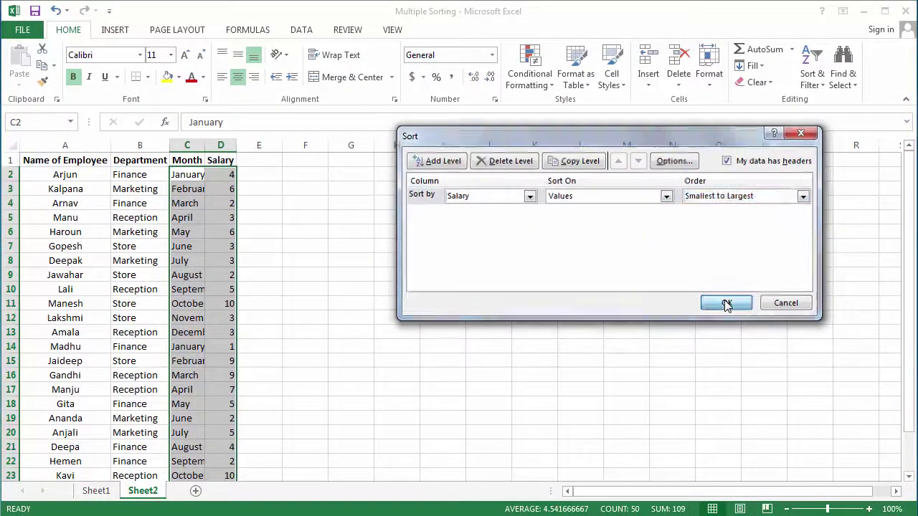
Step: AutoFit the Month column width so full month names show
click(221, 217)
key(Left)
key(alt+h)
key(o)
key(i)
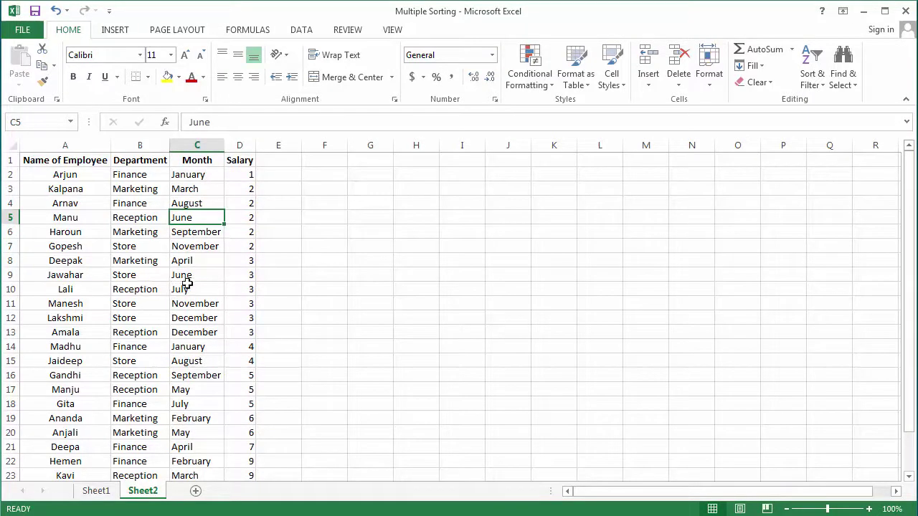
Step: Clear the Salary values in D2:D25 and widen column D
click(189, 332)
click(253, 175)
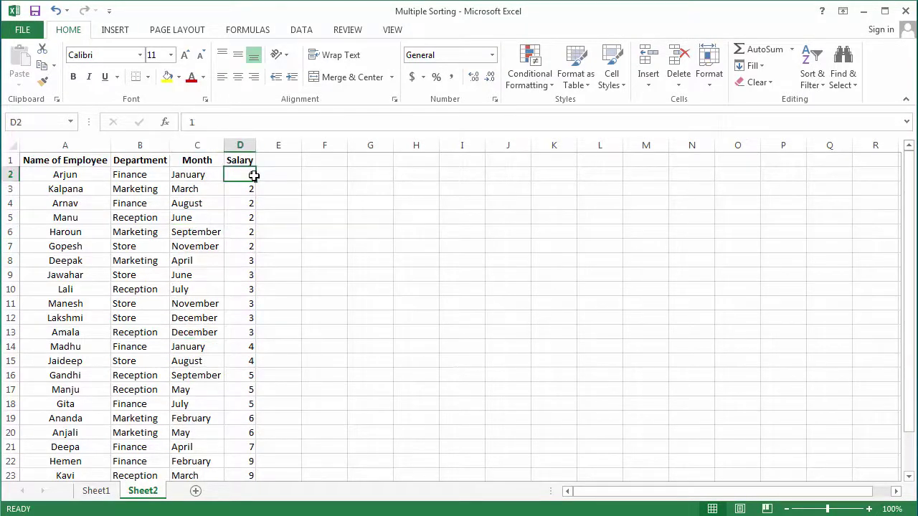
key(ctrl+shift+Down)
scroll(254, 175, up, 2)
key(Delete)
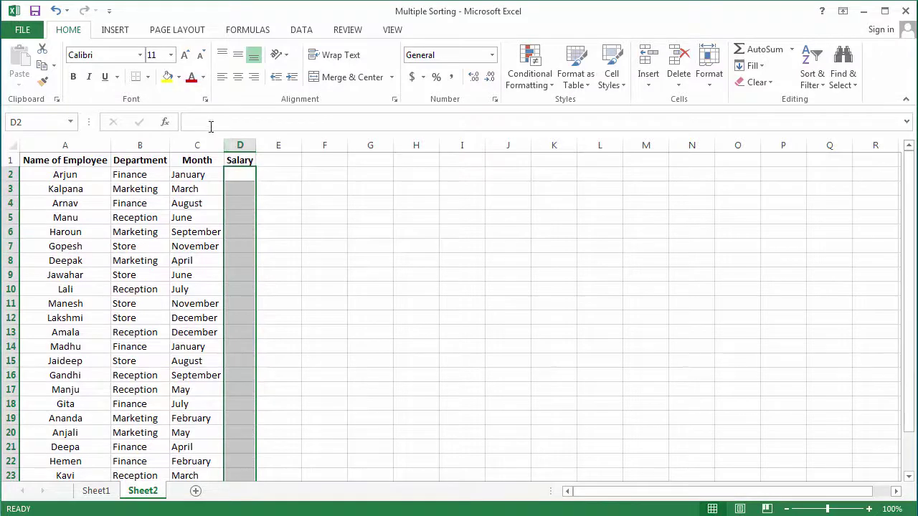
drag(255, 144, 304, 146)
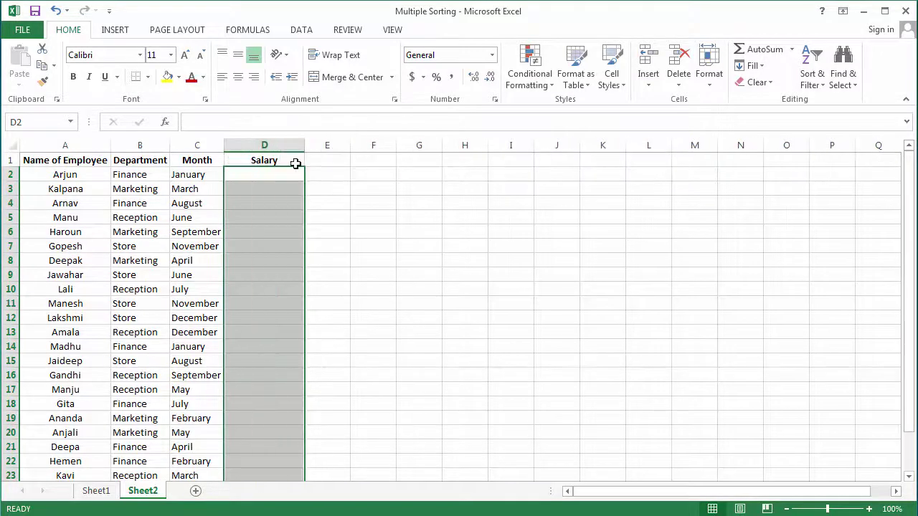
click(272, 200)
click(96, 491)
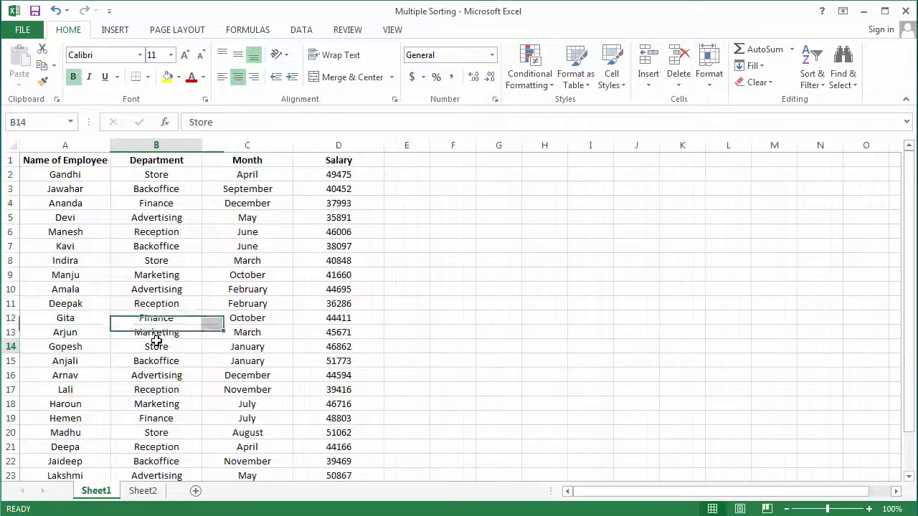